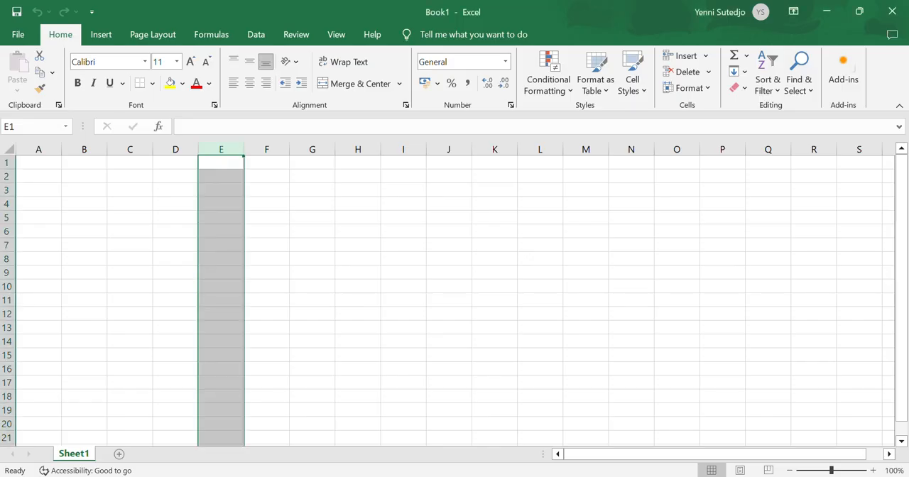
Check the table in praktek.pdf in the browser, and enter the heading "Room Type" in cell A1 of the Excel sheet
click(43, 165)
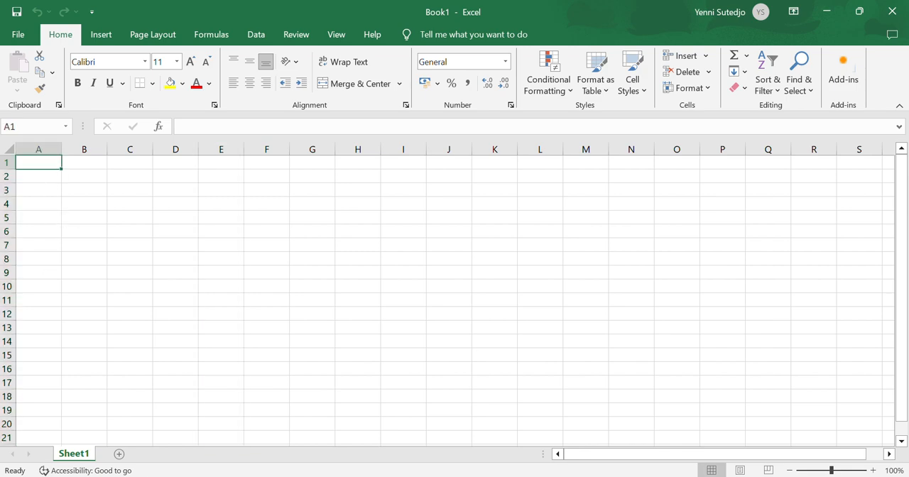
click(524, 430)
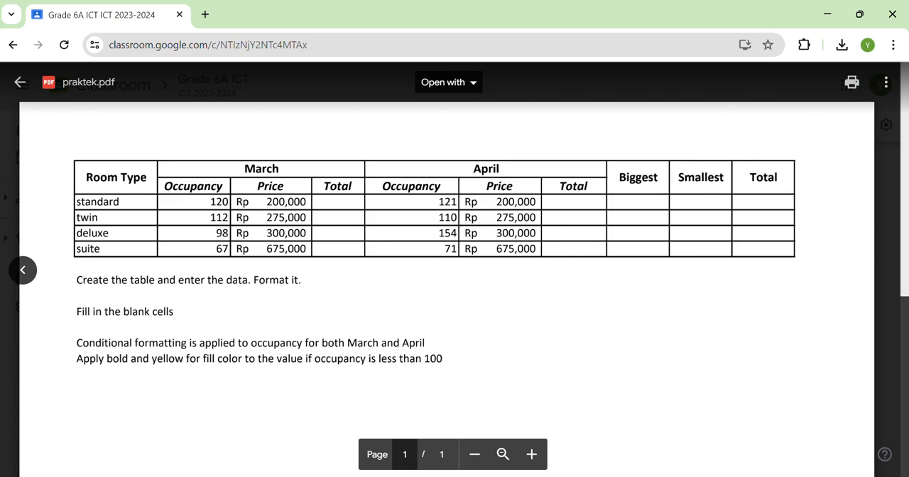
click(623, 475)
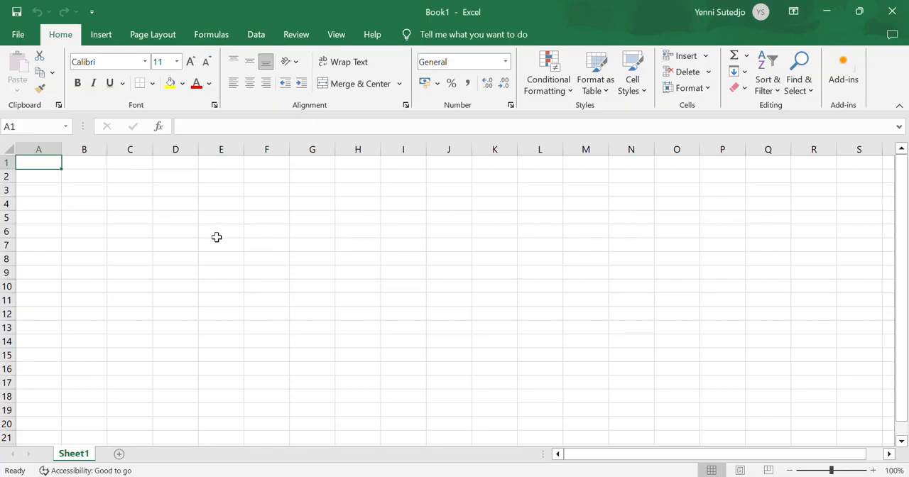
text(Room)
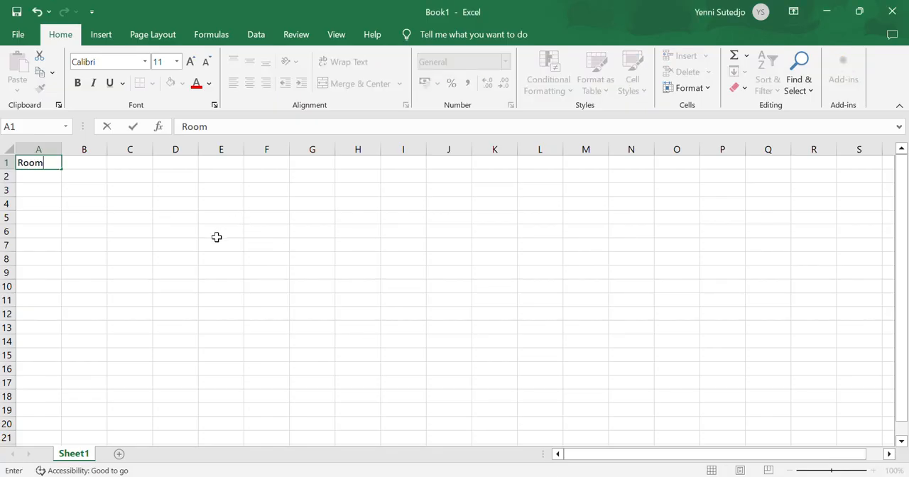
text( Type)
key(Return)
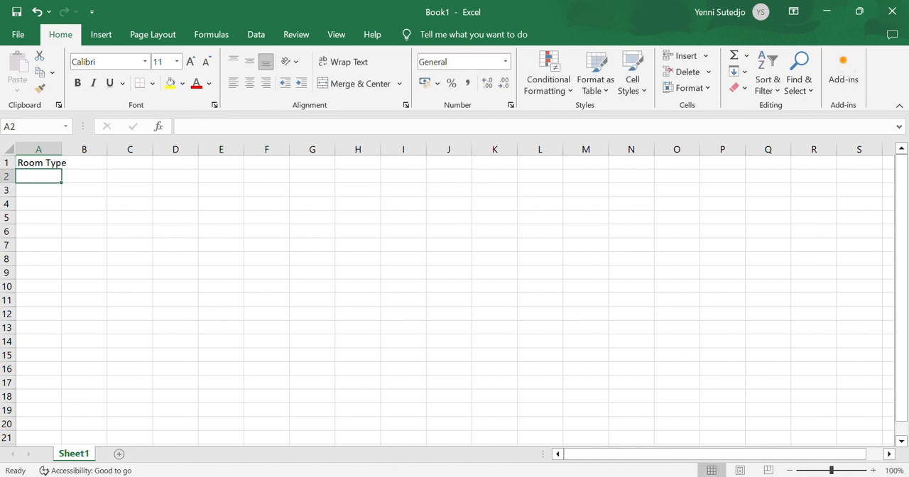
List the room types standard, twin, deluze and suite in cells A3 to A6, following the PDF table
key(alt+Tab)
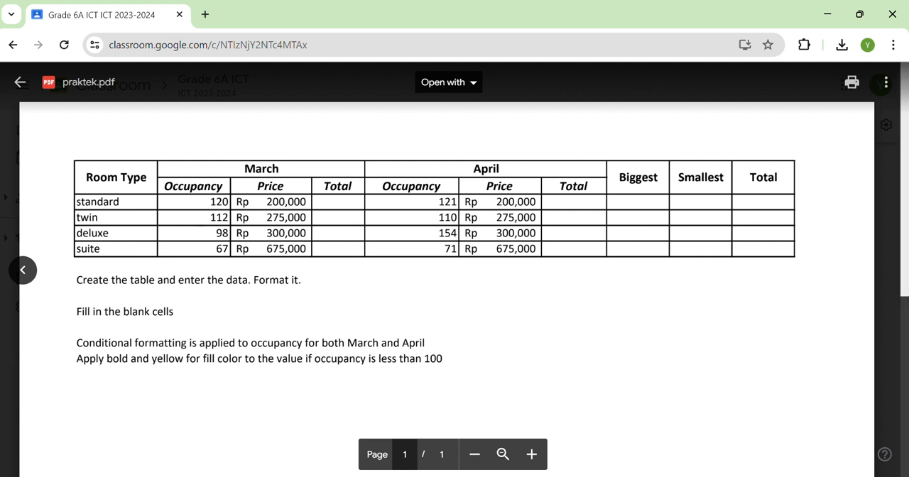
key(alt+Tab)
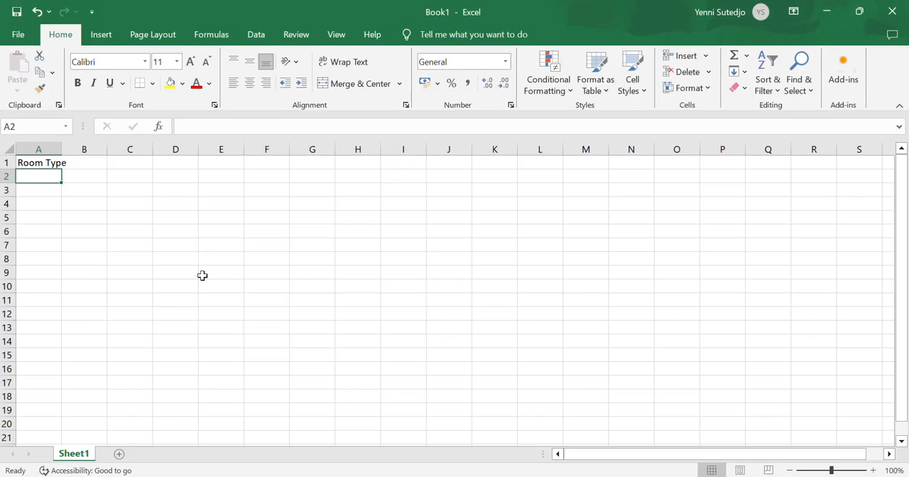
click(32, 192)
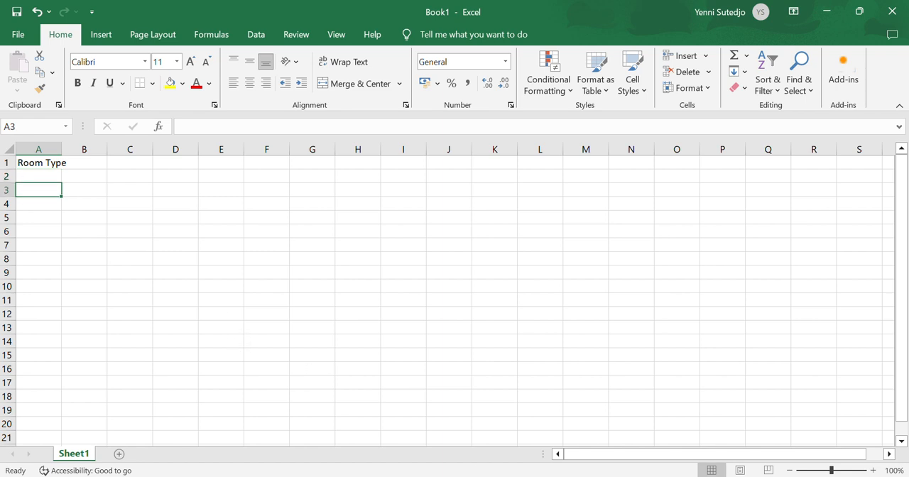
key(alt+Tab)
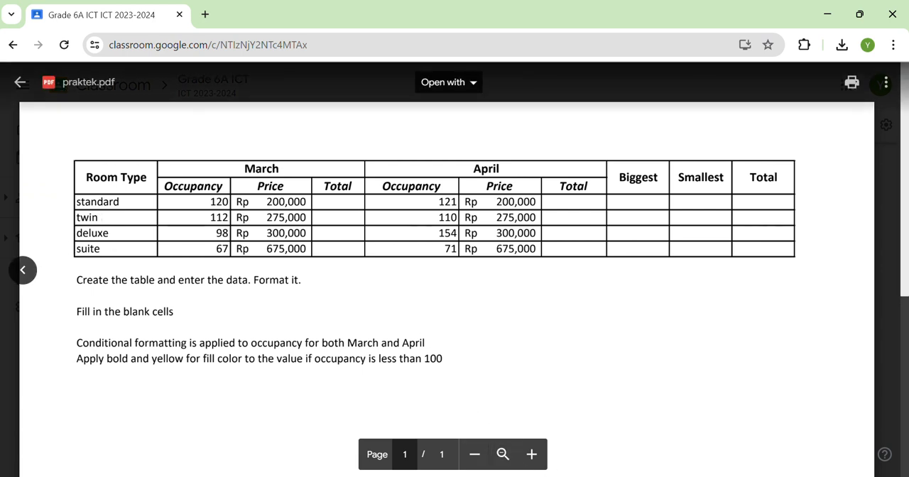
key(alt+Tab)
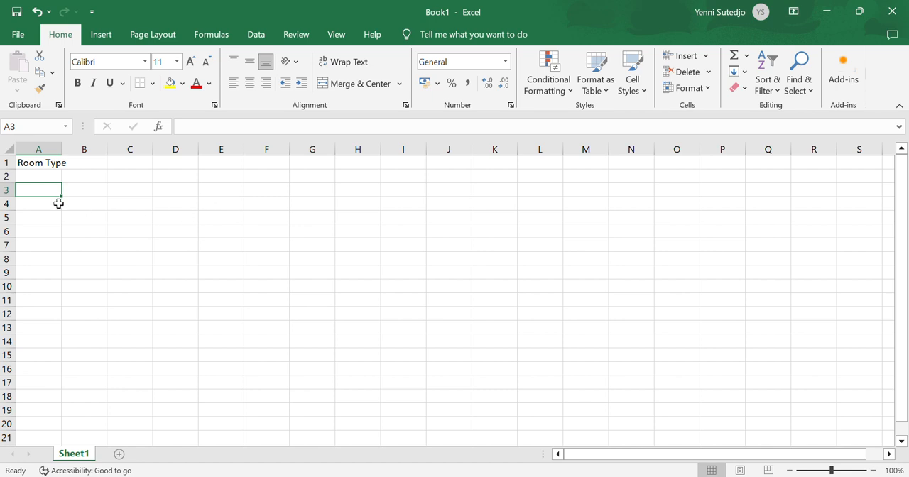
text(standard)
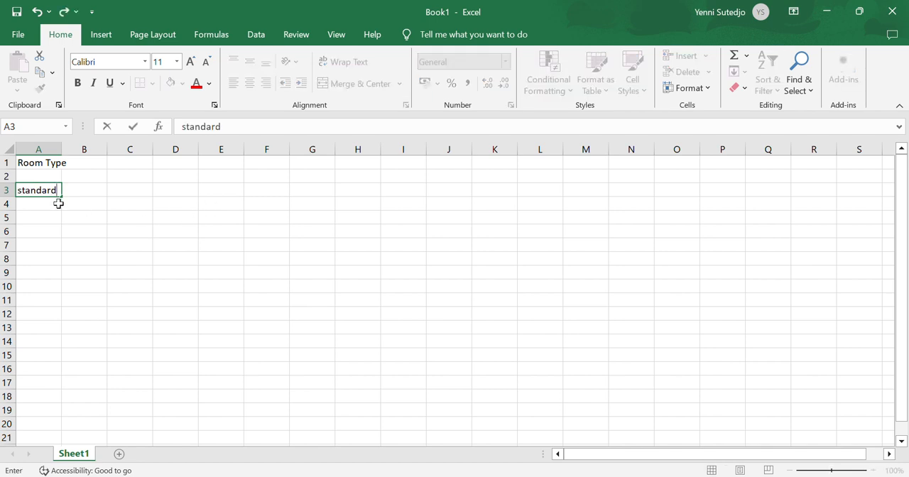
key(Return)
text(twin)
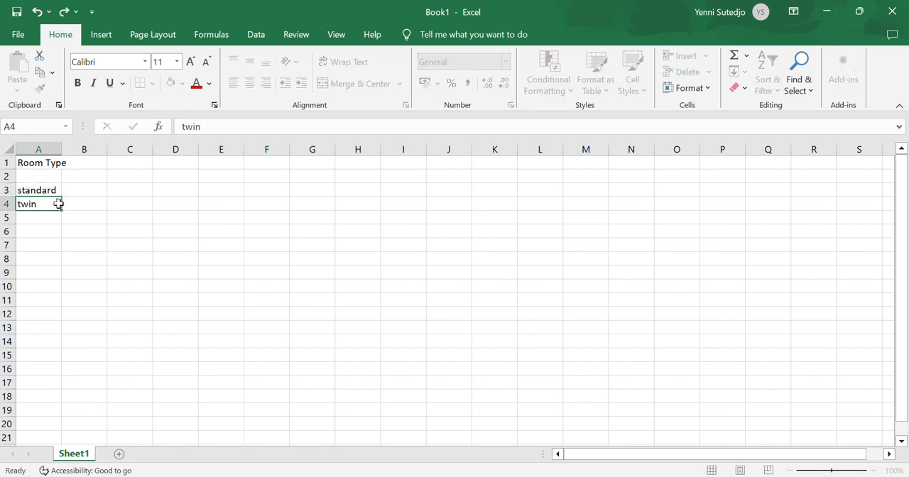
key(Return)
text(deluze)
key(Return)
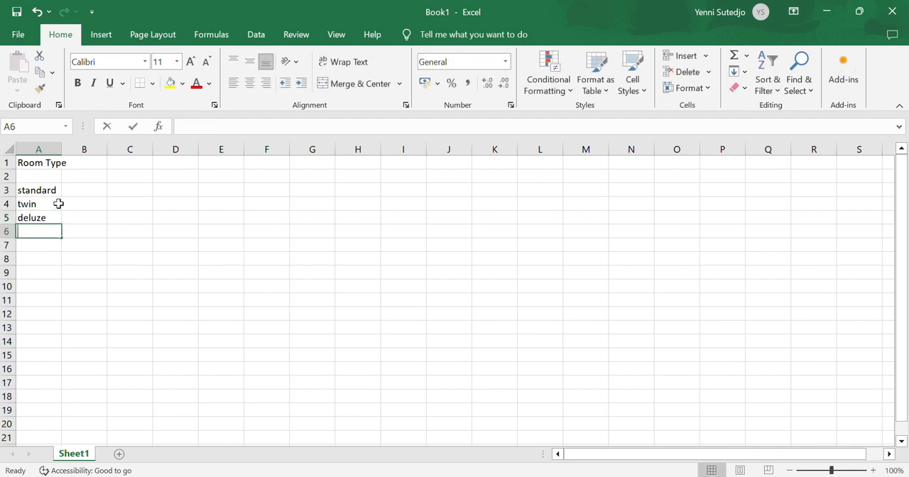
text(suite)
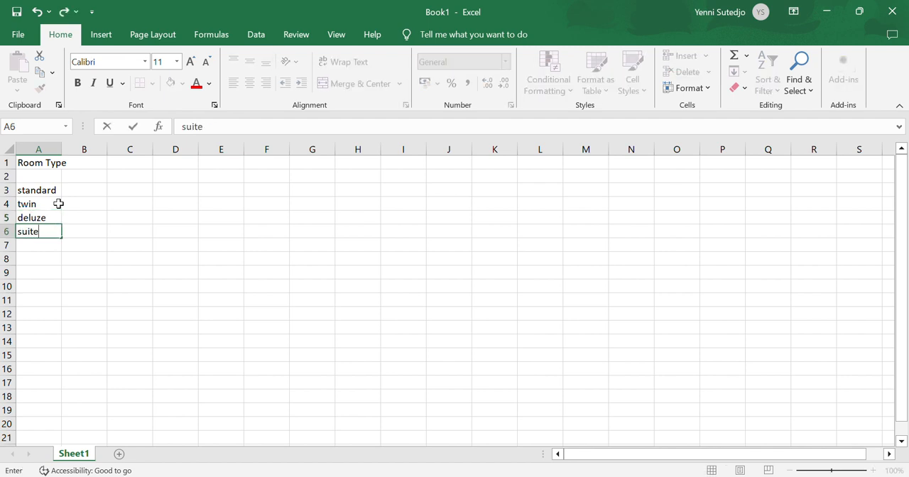
Correct the room type in A5 to "deluxe" and widen column A to fit the Room Type heading
key(Up)
text(de)
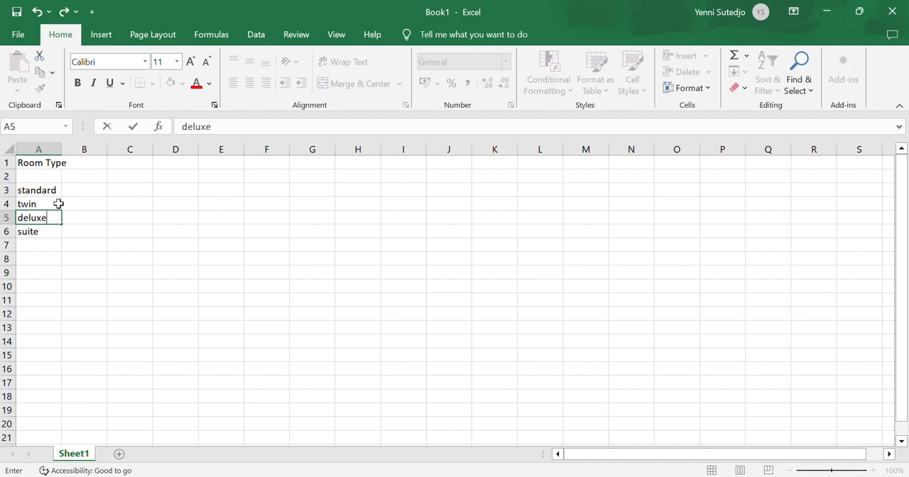
click(74, 203)
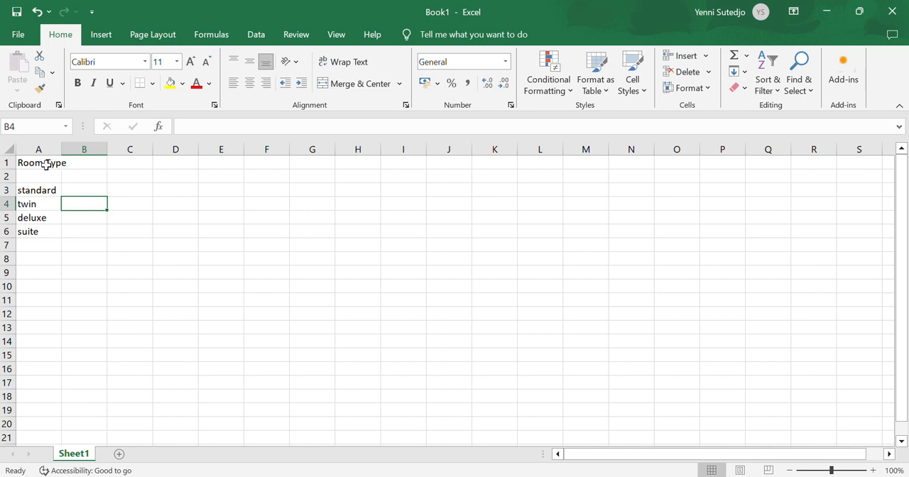
drag(62, 147, 80, 153)
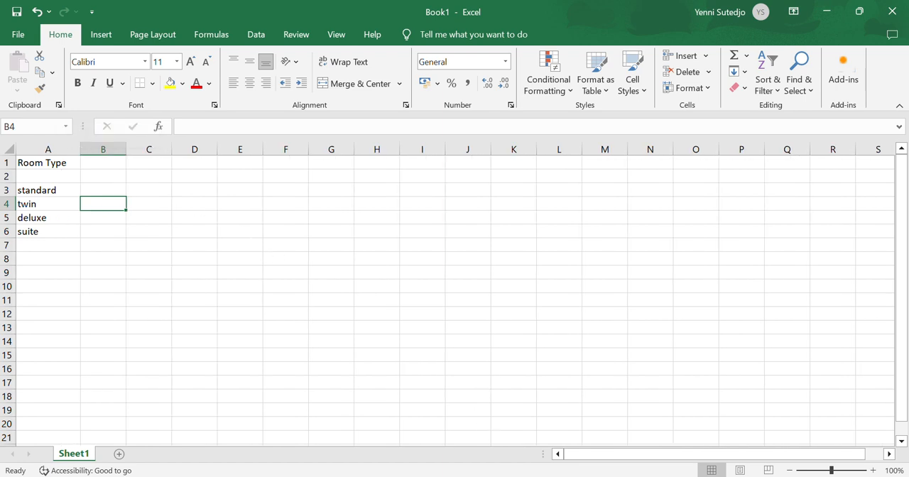
Consult the PDF table and enter the headings Occupancy, Price and Total in cells B2 to D2
key(alt+Tab)
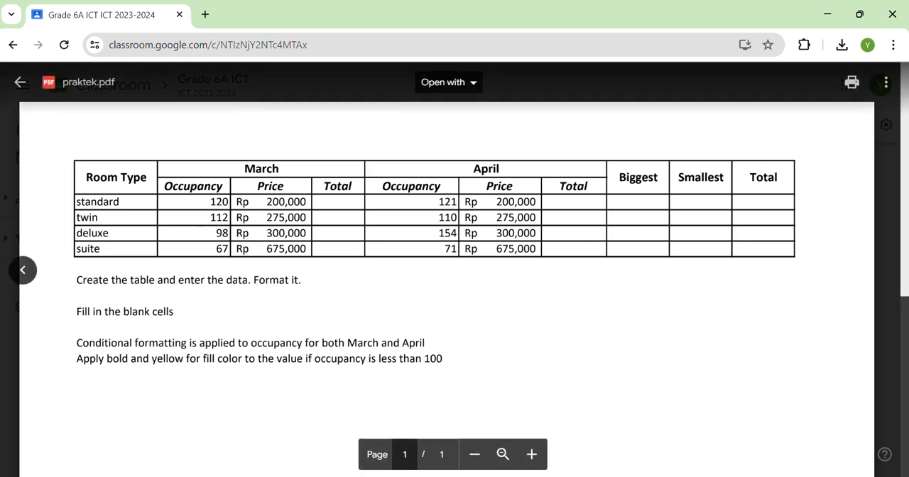
key(alt+Tab)
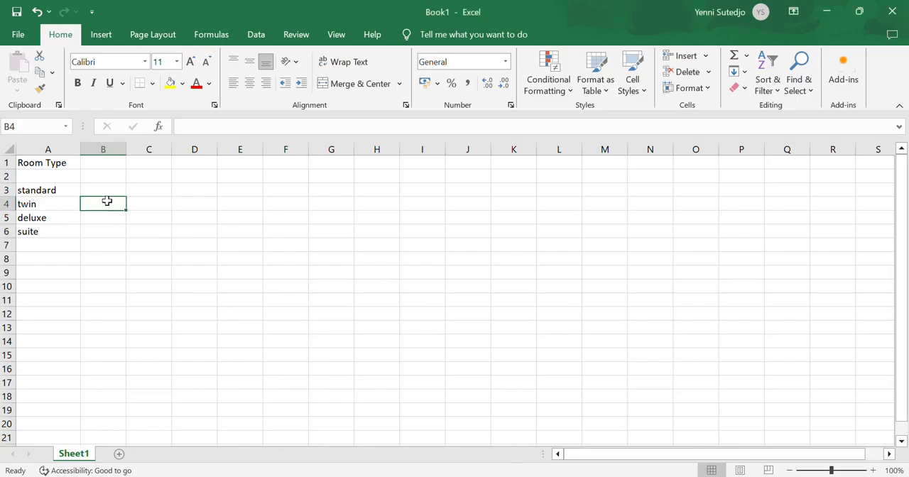
click(104, 176)
text(Occupancy)
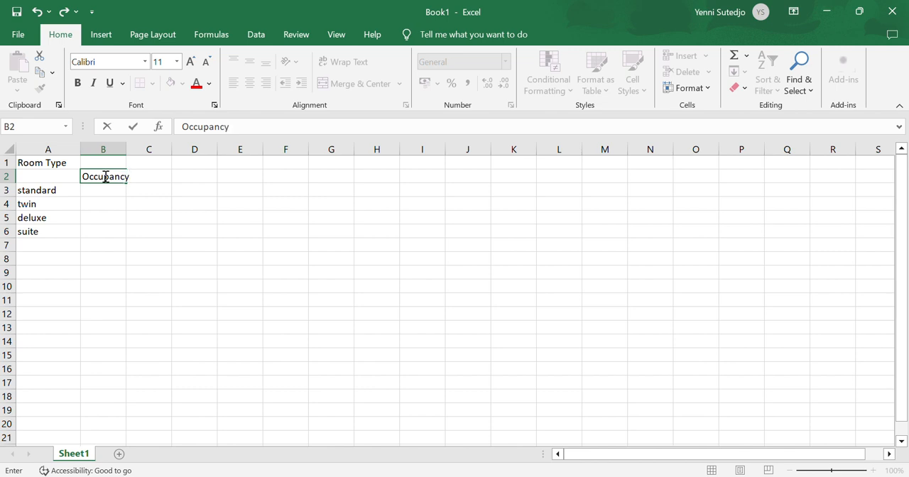
key(Tab)
text(Price)
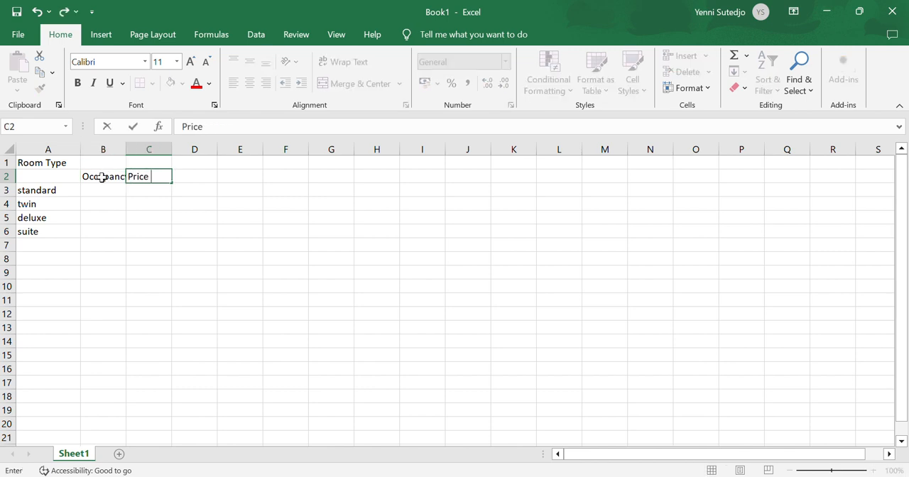
key(Tab)
text(Total)
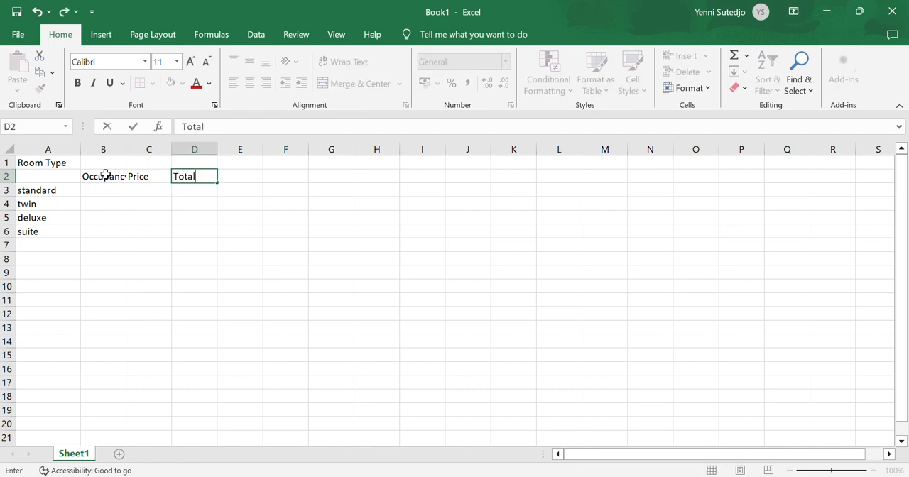
key(Return)
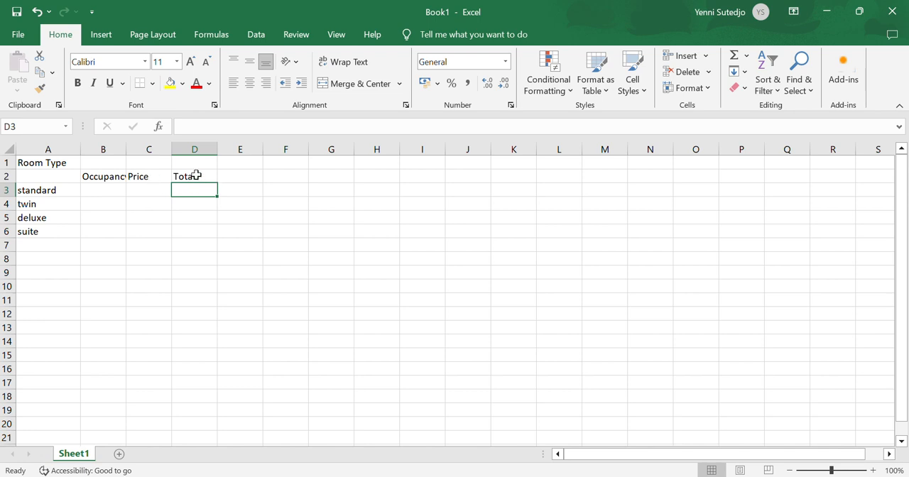
Clear the headings in C2:D2 and retype the heading in B2
drag(195, 174, 126, 176)
key(Delete)
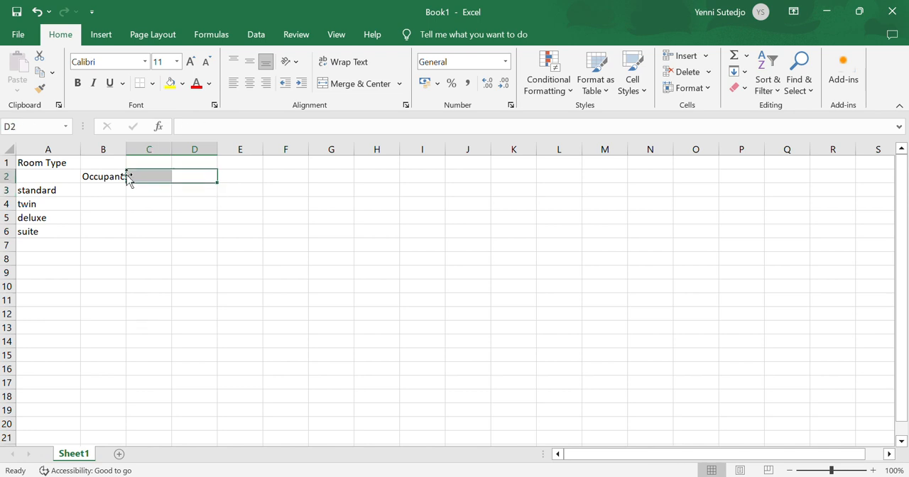
click(129, 177)
key(Return)
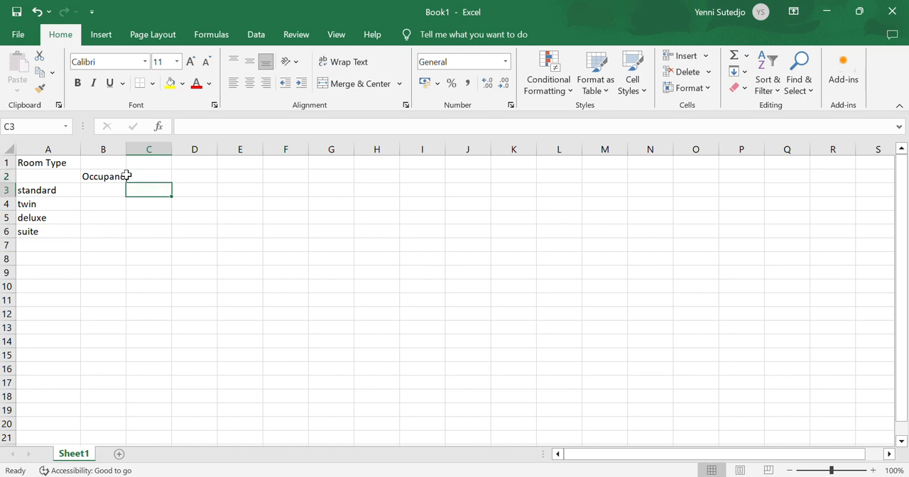
click(127, 177)
click(125, 176)
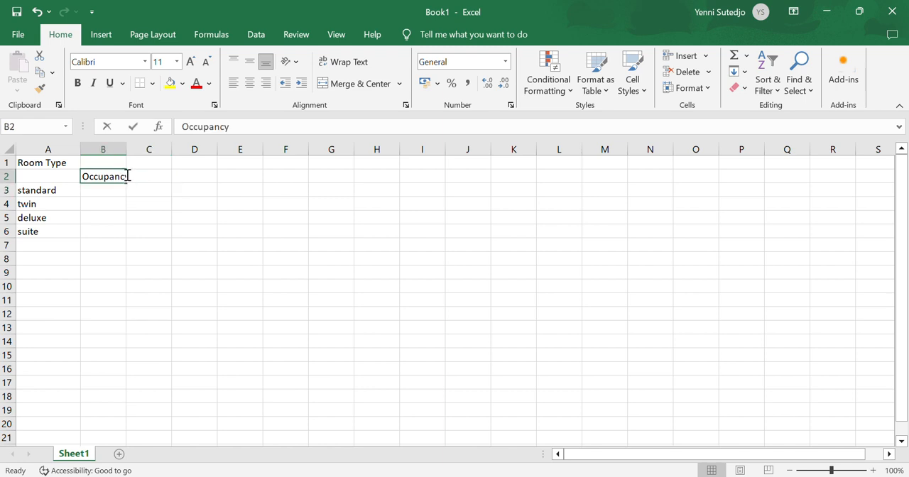
text(Occupanct)
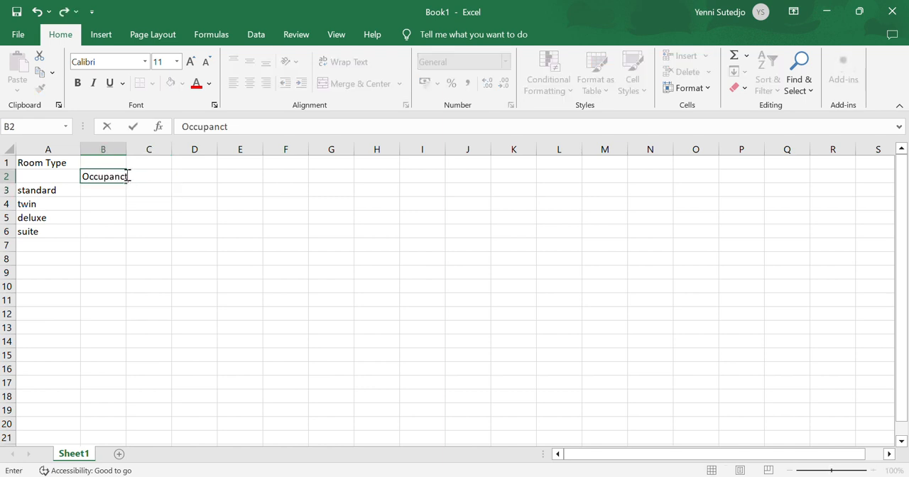
Enter Price in C2 and Total in D2 again beside the Occupancy heading
click(128, 177)
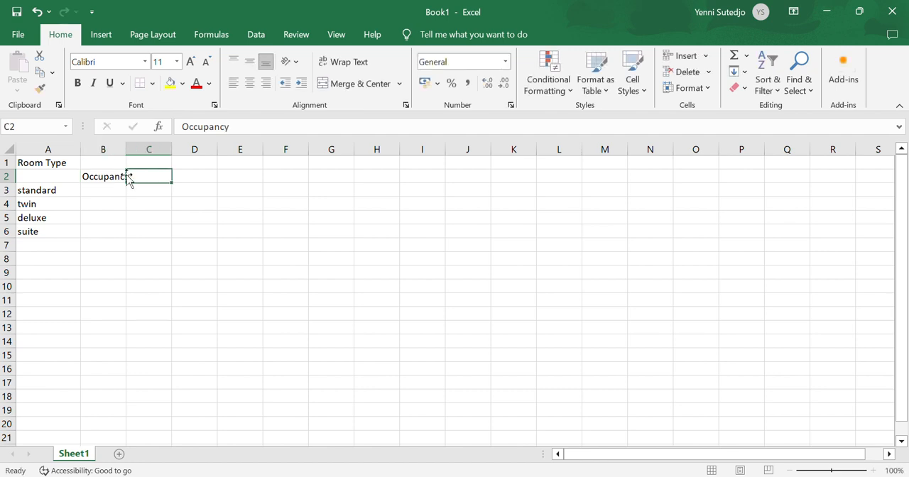
text(Price)
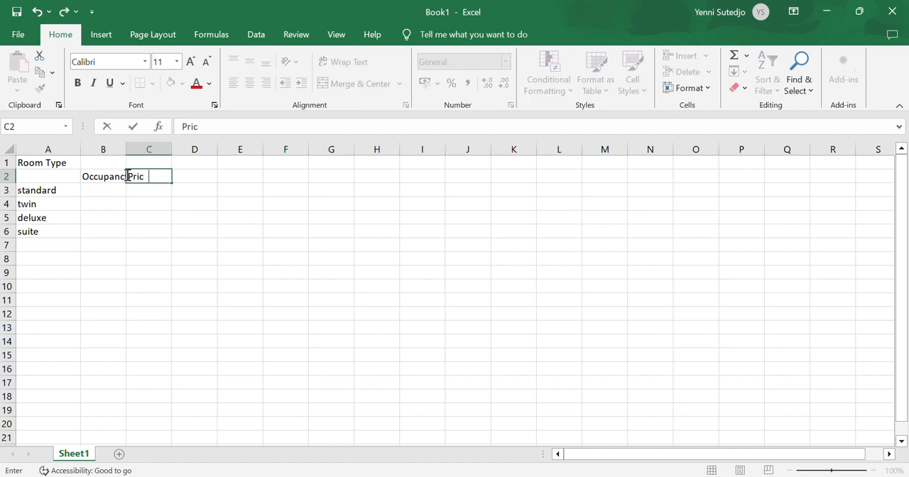
key(Tab)
text(Total)
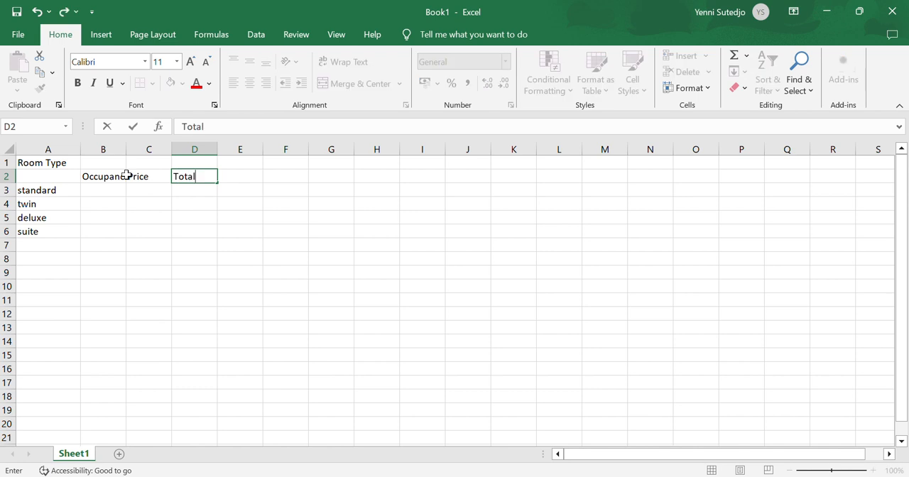
key(Tab)
Widen column B so the full Occupancy heading fits in the cell
click(128, 201)
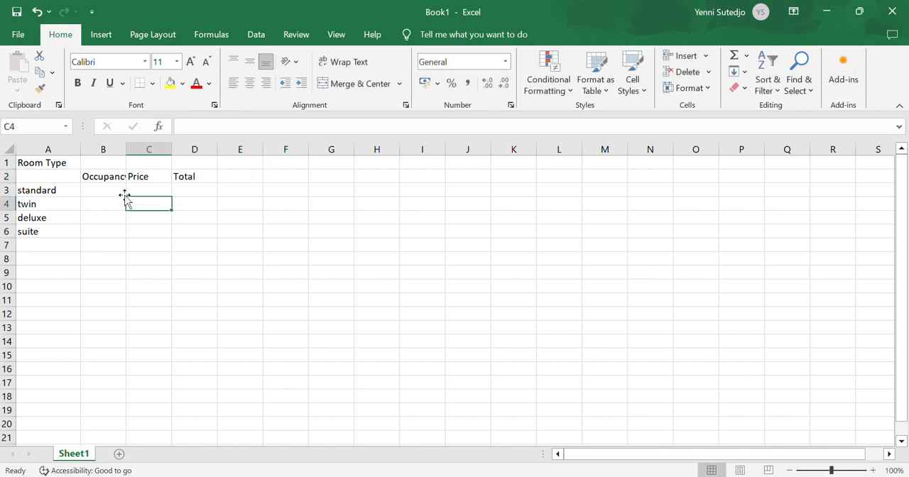
click(110, 177)
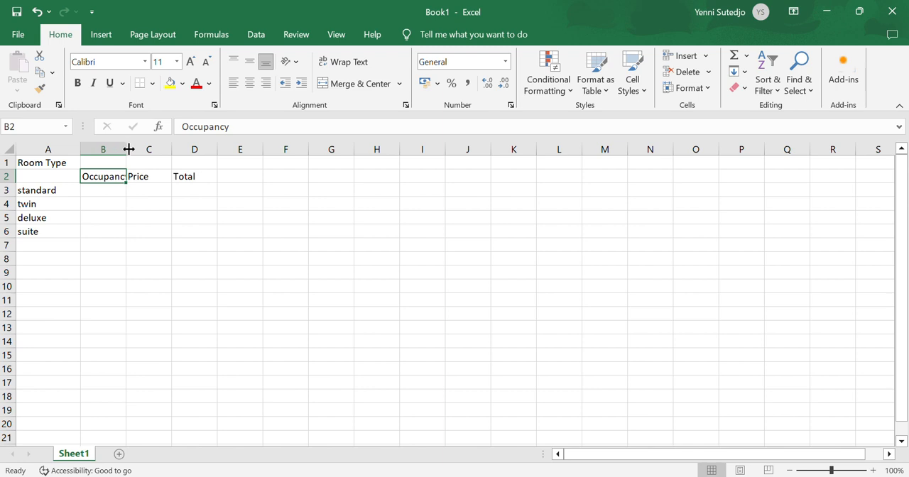
drag(125, 149, 147, 149)
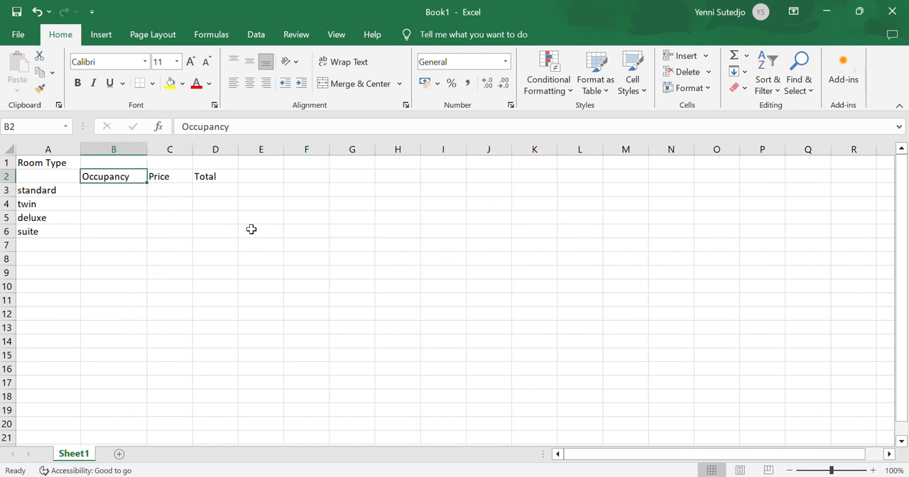
click(237, 258)
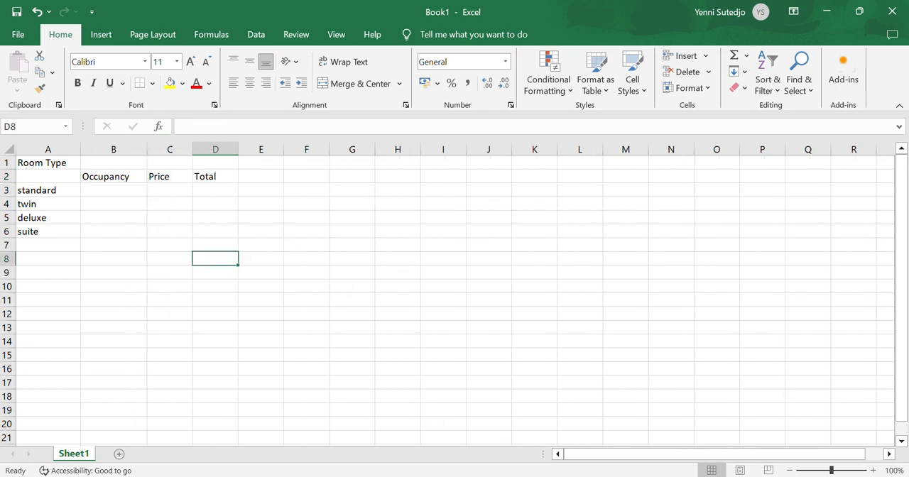
Consult the PDF table and enter the heading March in cell B1 above Occupancy
key(alt+Tab)
key(alt+Tab)
click(113, 165)
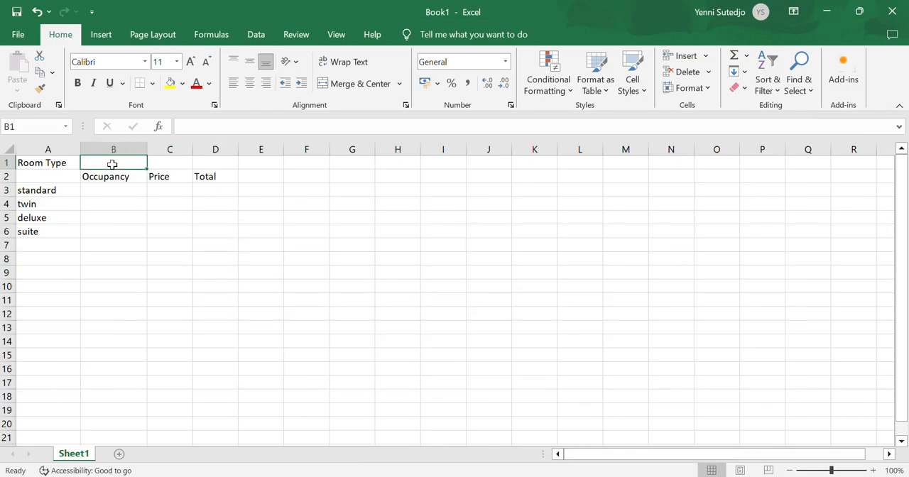
text(March)
key(Return)
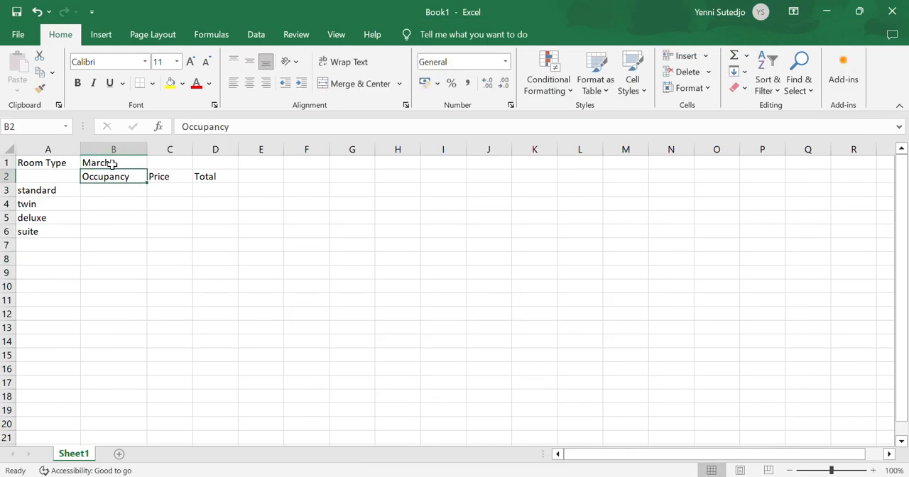
Merge and center the March heading across cells B1:D1
click(112, 165)
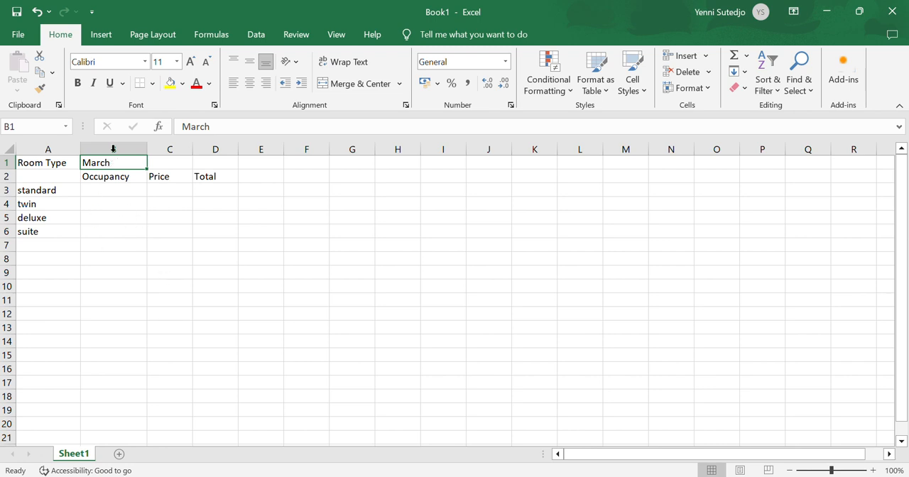
drag(151, 170, 223, 160)
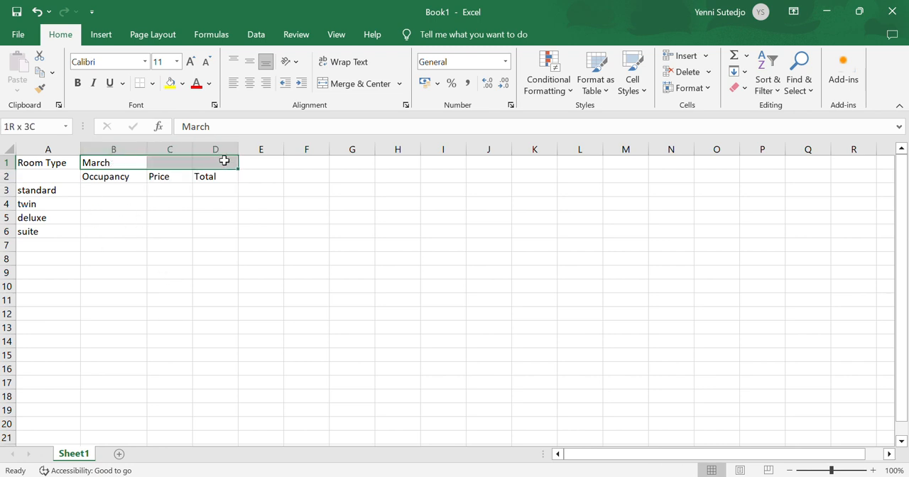
click(245, 289)
drag(108, 163, 209, 164)
click(353, 88)
click(426, 302)
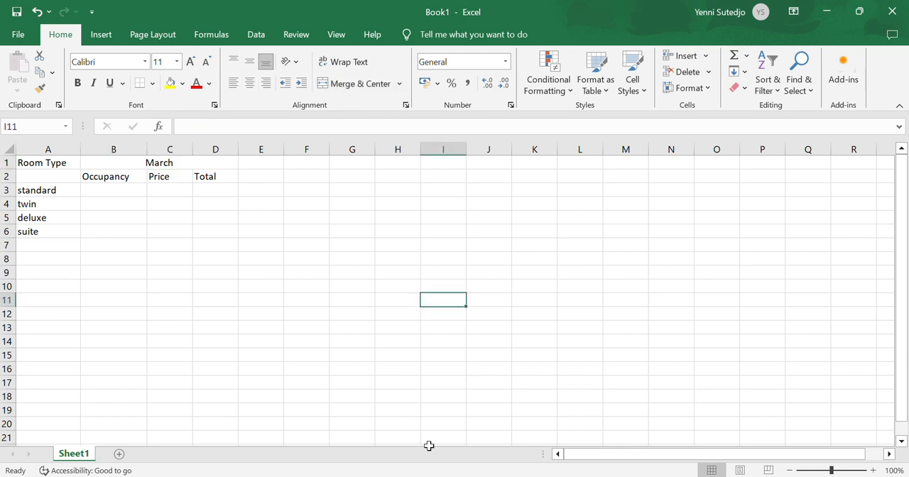
Check the PDF table and copy the March heading block B1:D2 to the cells starting at E1
click(503, 476)
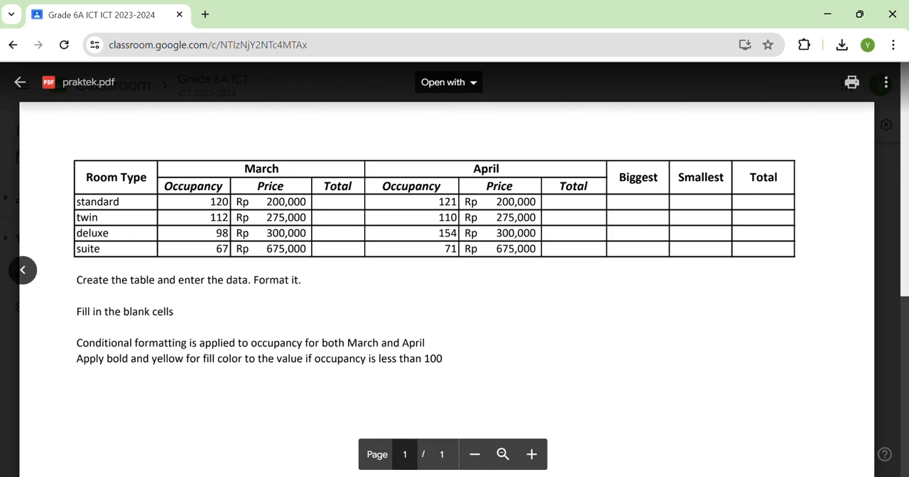
click(607, 474)
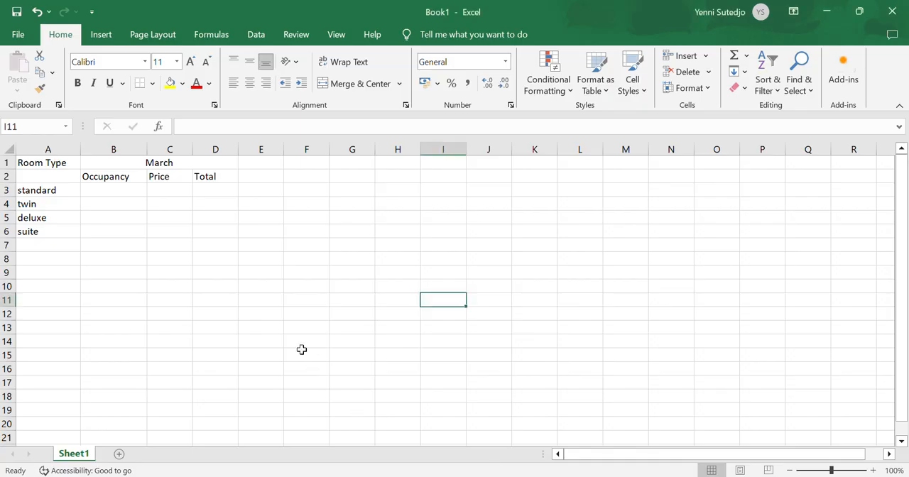
drag(175, 163, 174, 174)
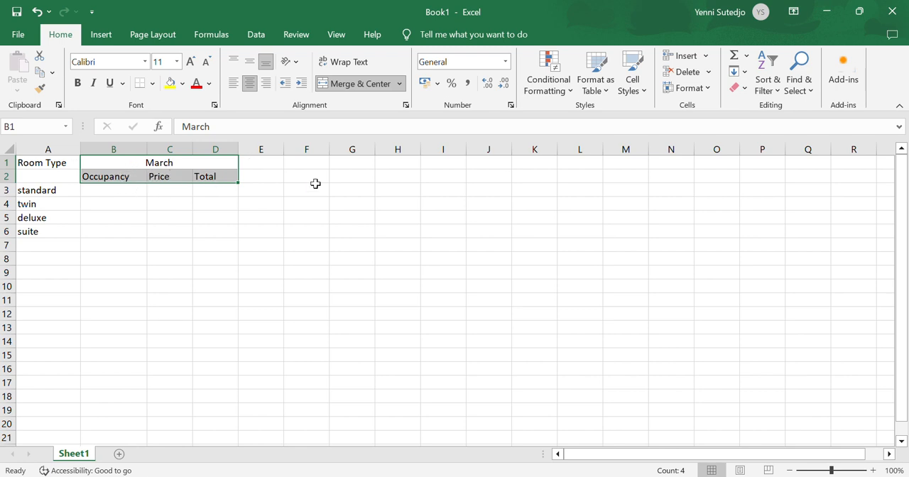
right_click(193, 175)
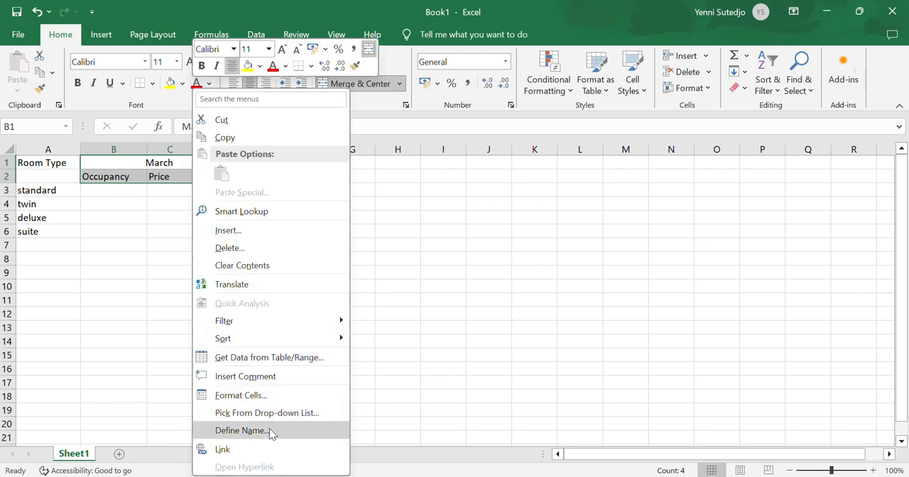
click(254, 138)
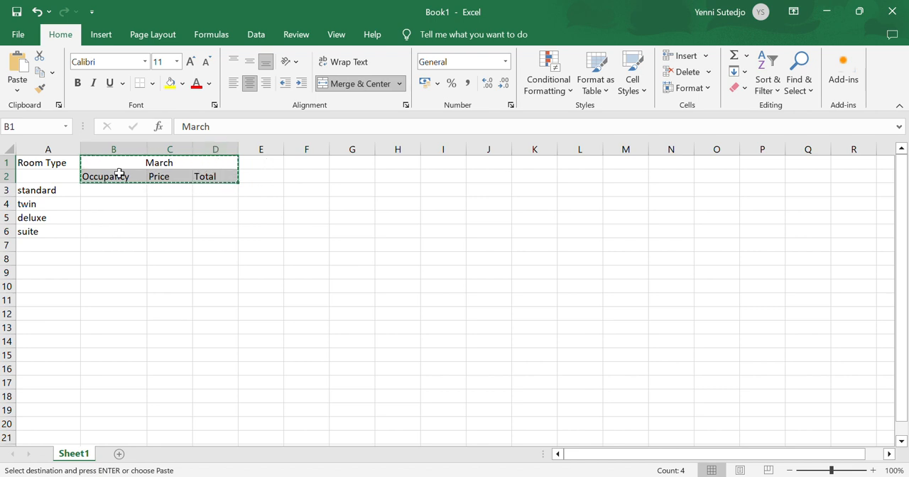
click(262, 164)
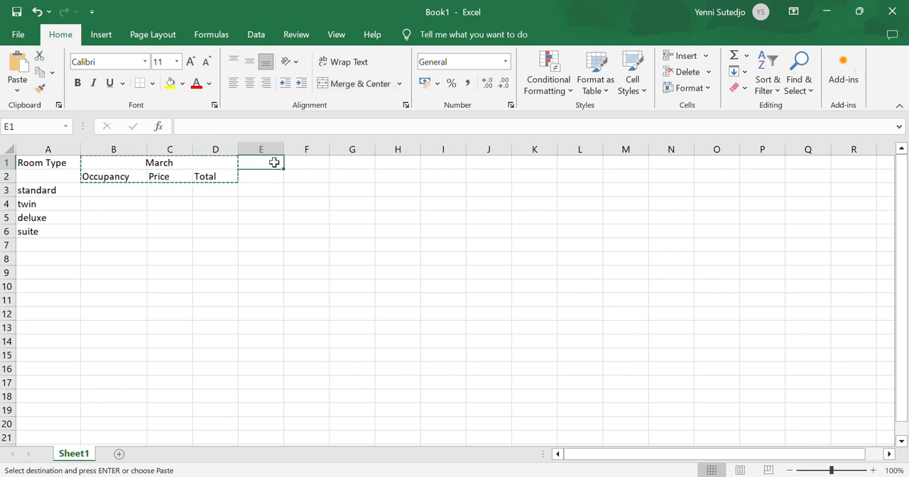
right_click(271, 164)
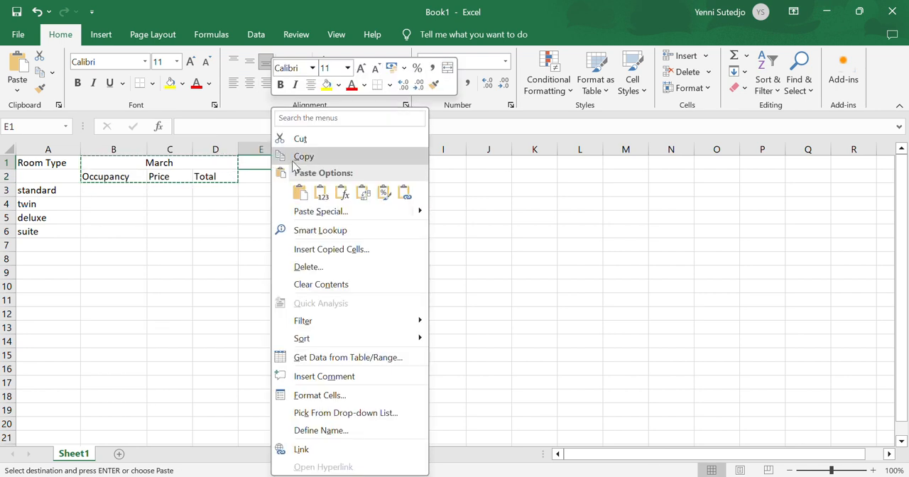
click(307, 192)
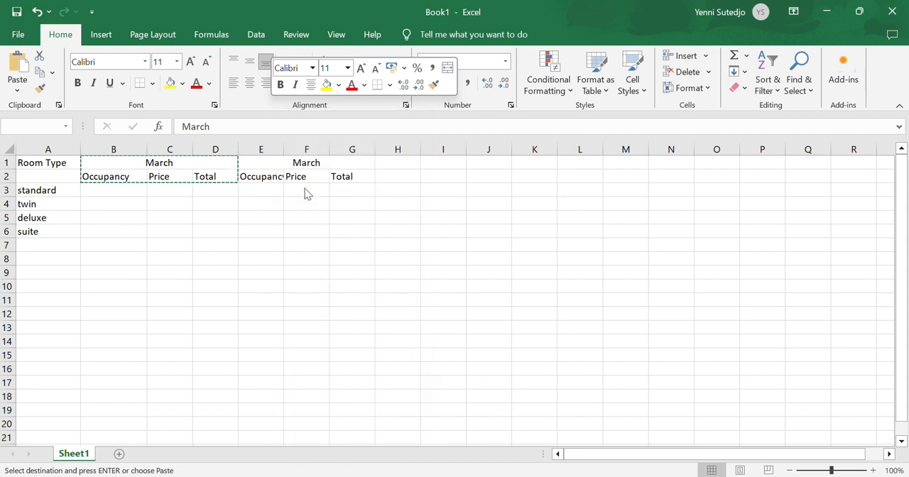
click(408, 283)
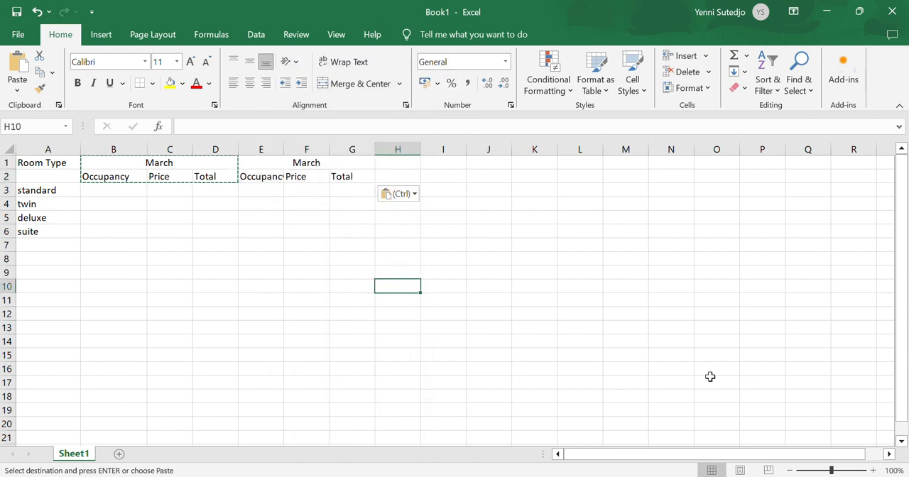
key(Escape)
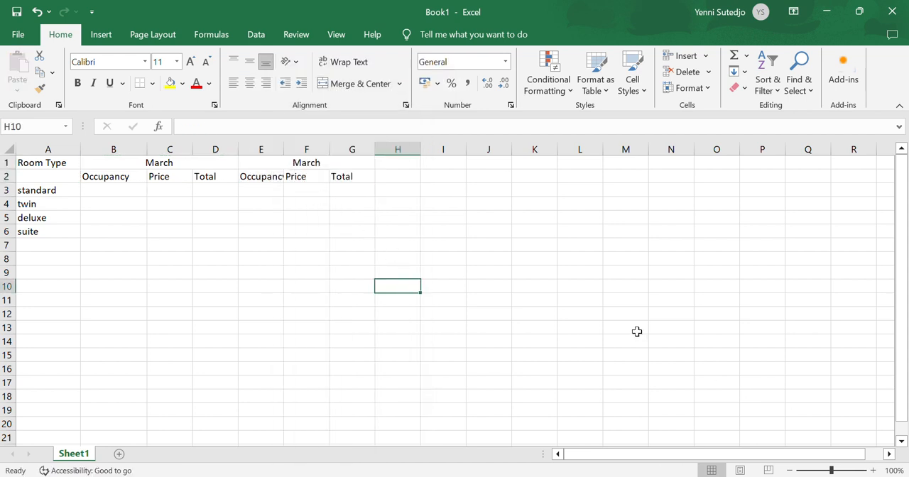
click(618, 288)
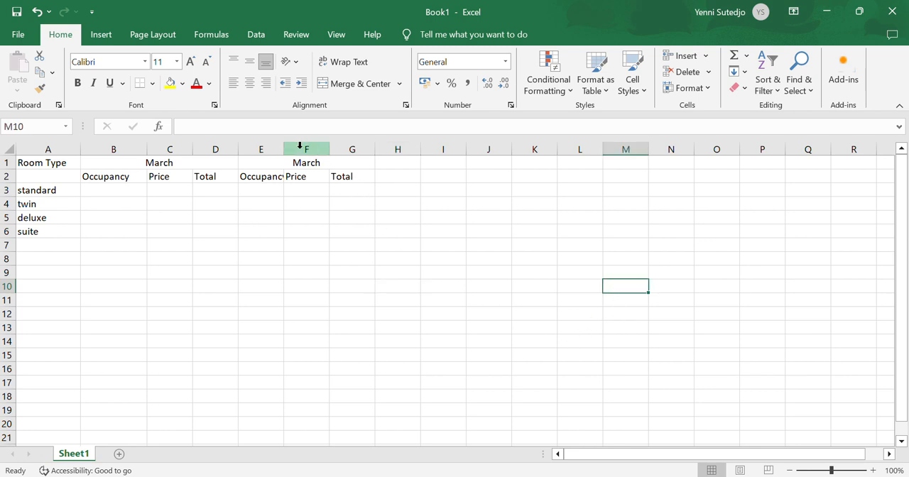
Widen column E so the full Occupancy heading fits in its cell
click(259, 179)
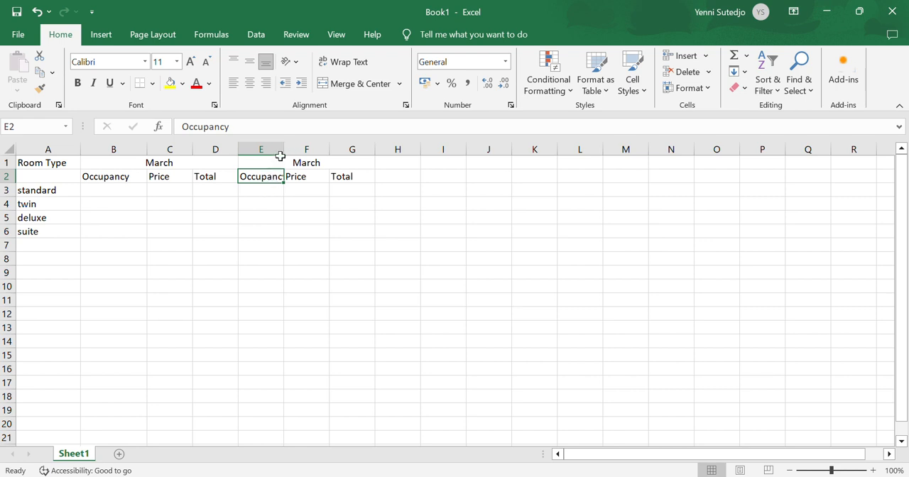
drag(284, 149, 298, 149)
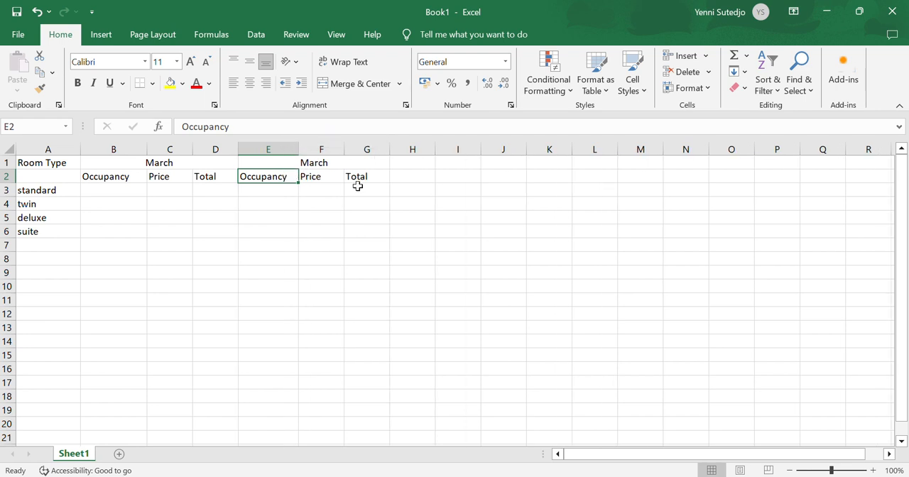
click(382, 245)
click(442, 302)
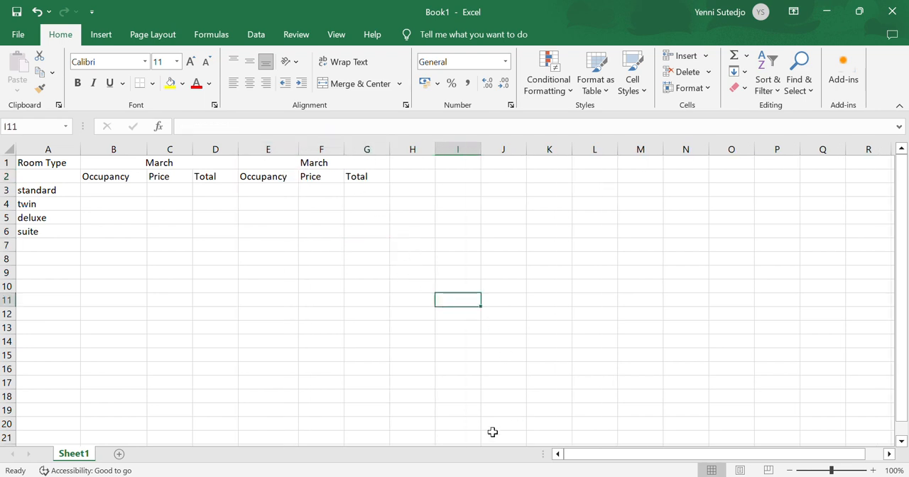
Consult the PDF table and enter the headings Biggest, Smallest and Total in cells H1 to J1
click(523, 476)
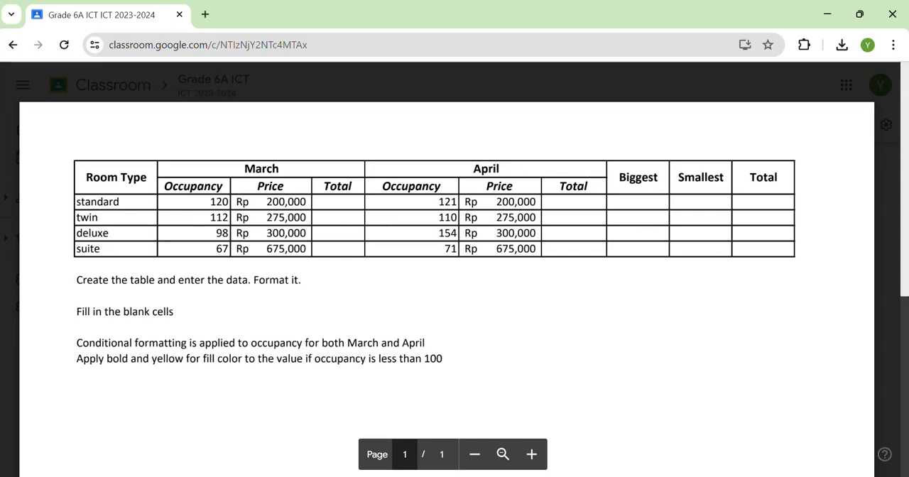
click(523, 476)
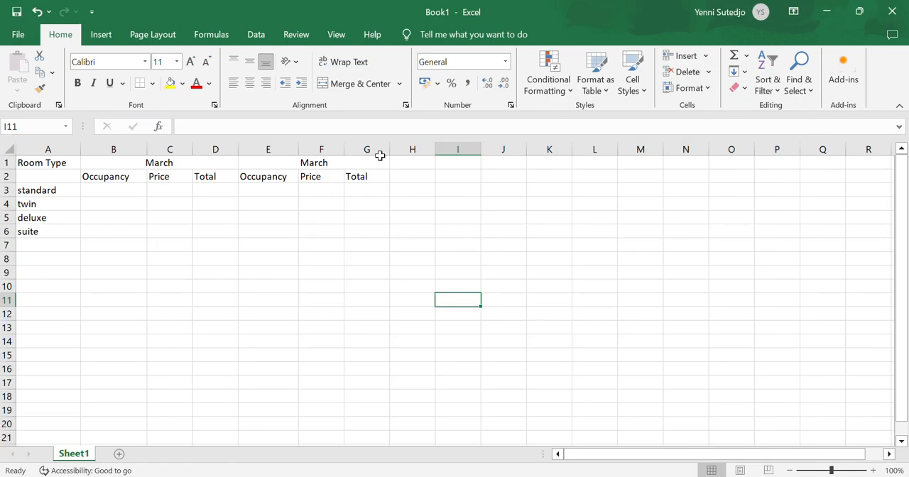
click(410, 163)
text(B)
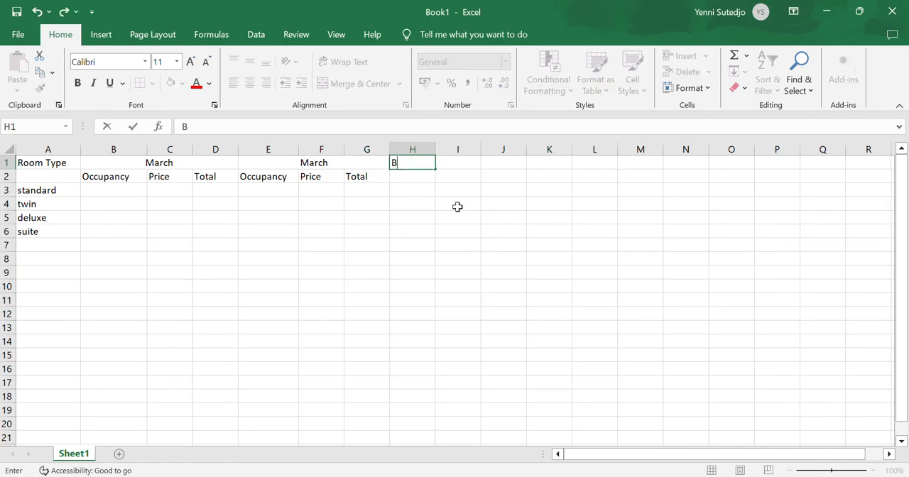
text(iggest)
key(Tab)
text(Sam)
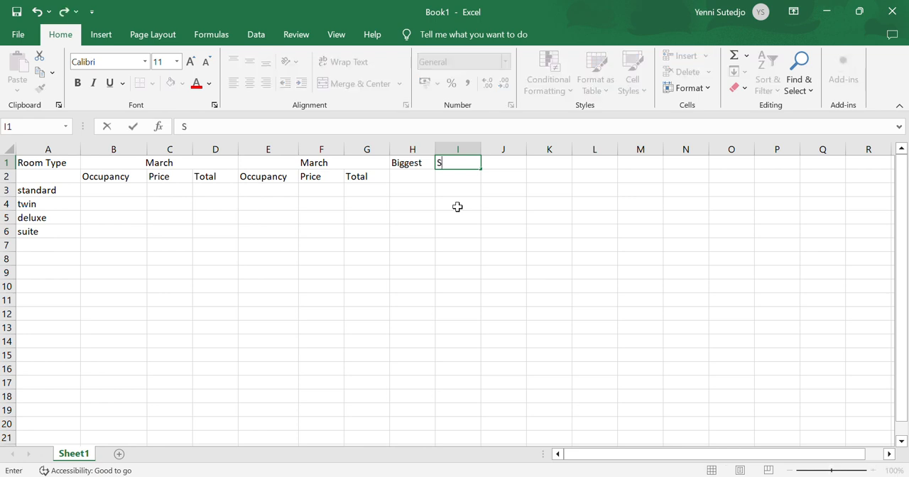
key(BackSpace)
key(BackSpace)
text(mall)
key(Tab)
text(Total)
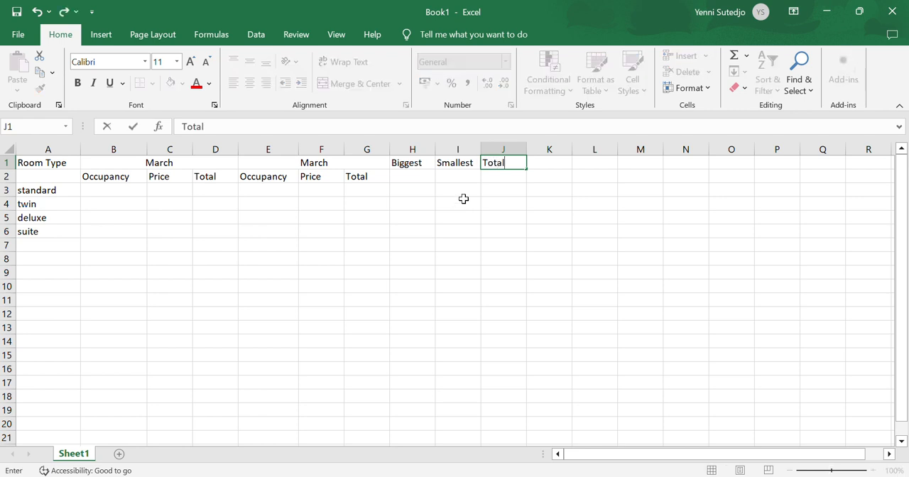
key(Return)
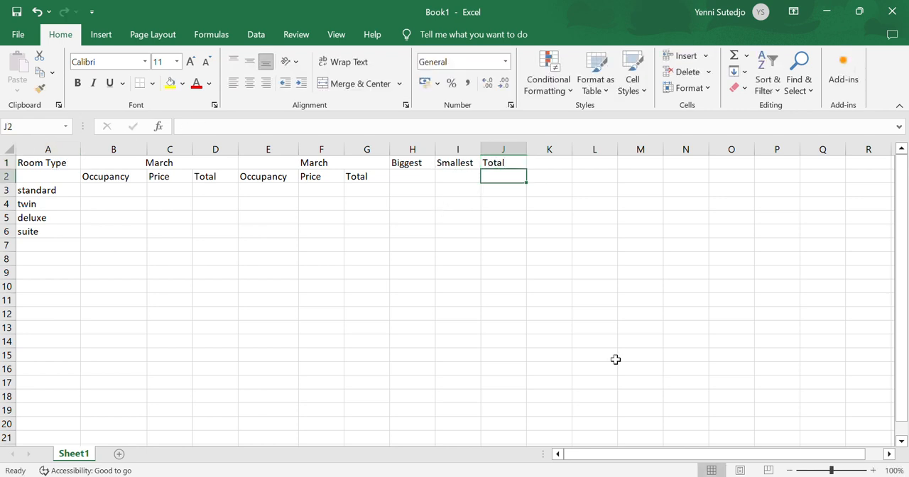
Check the PDF layout, then merge and center Room Type, Biggest, Smallest and Total each over rows 1 and 2 of their columns
key(alt+Tab)
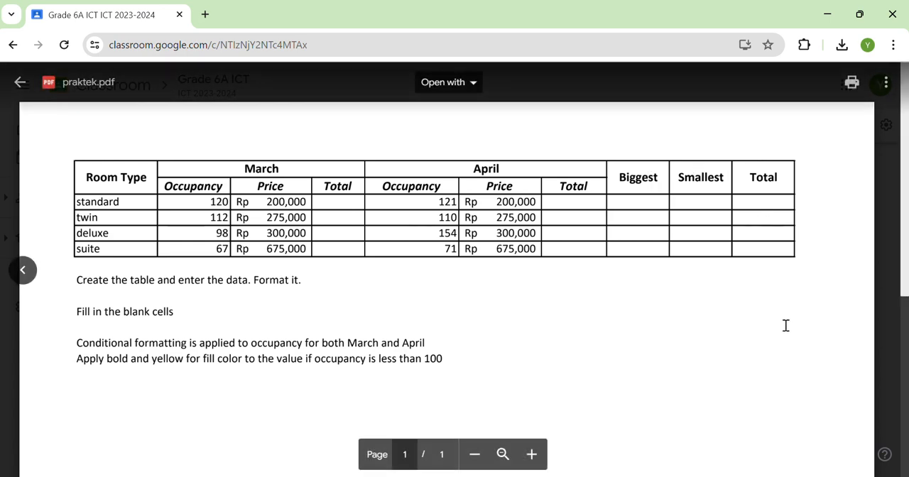
key(alt+Tab)
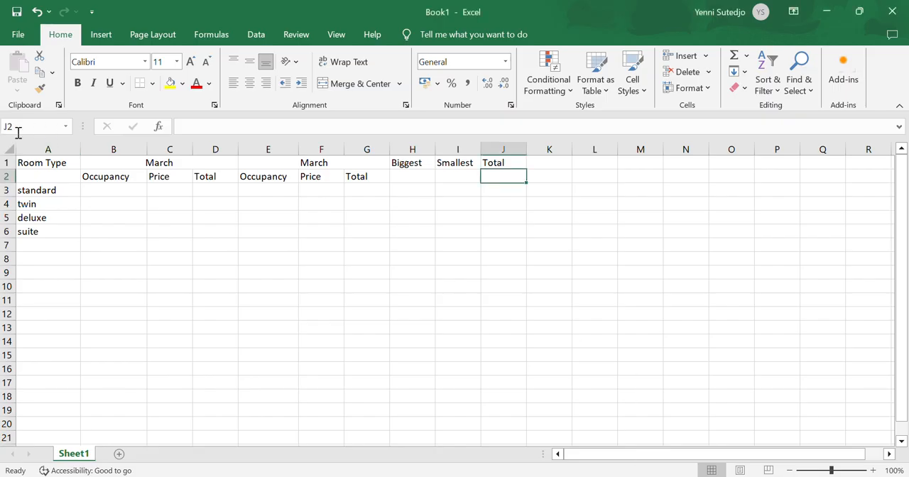
drag(52, 164, 48, 174)
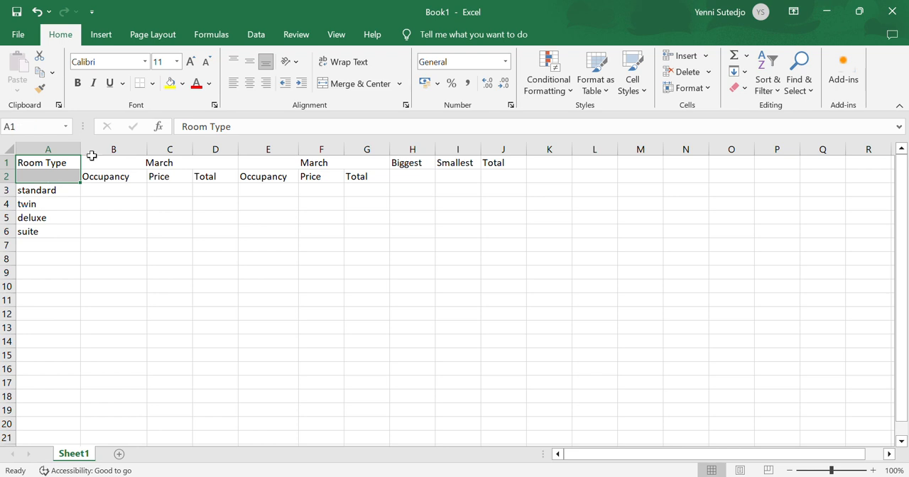
click(348, 83)
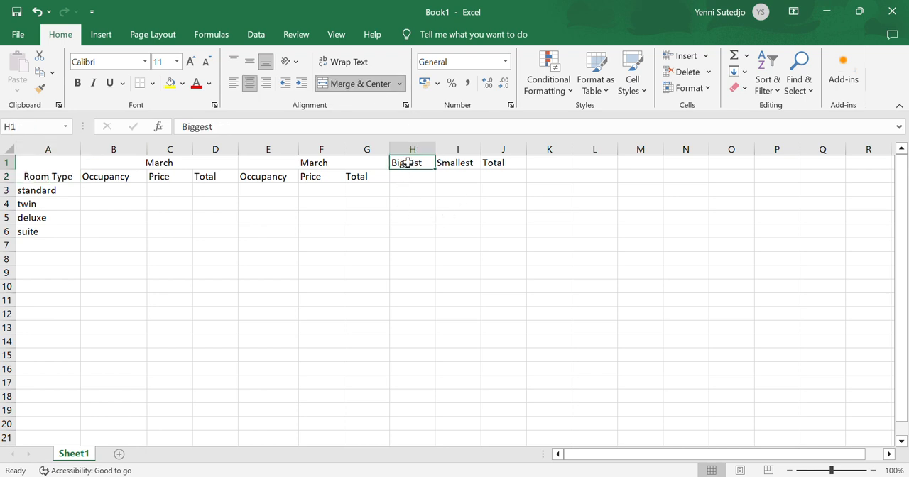
drag(410, 163, 499, 177)
click(380, 86)
click(359, 86)
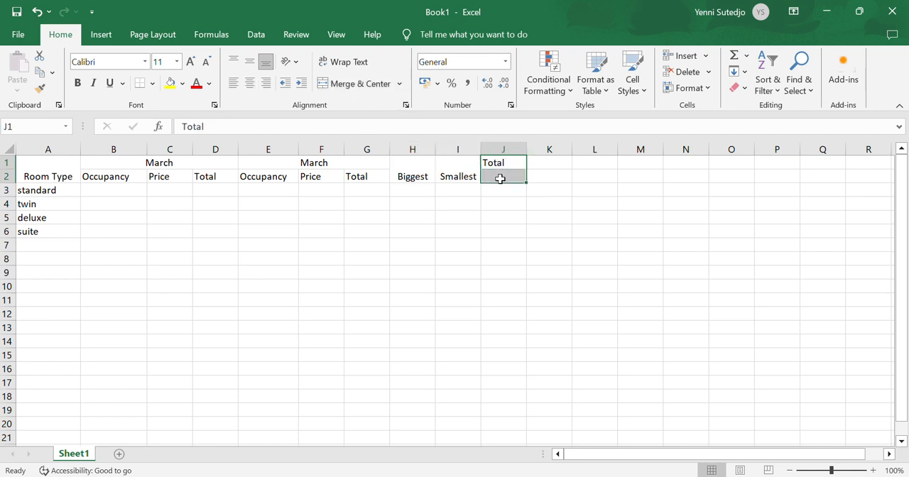
click(367, 86)
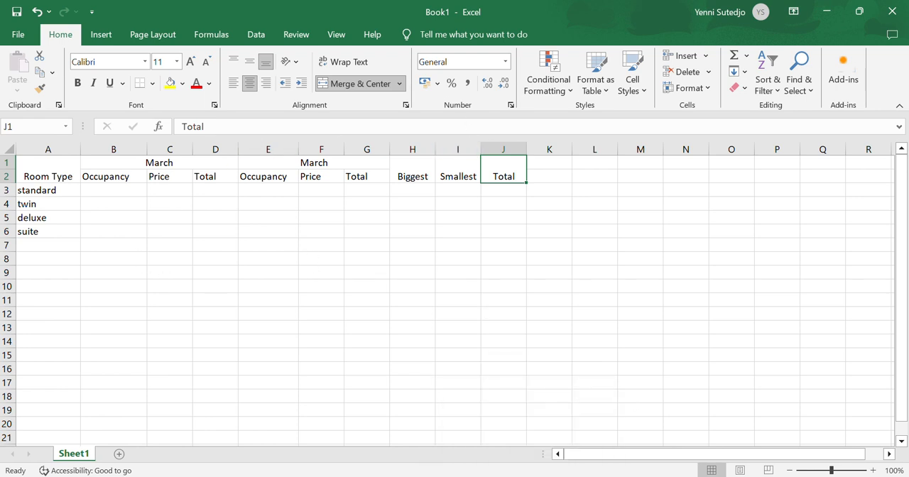
Check the PDF layout, then vertically middle-align the merged headings Biggest, Smallest, Total and Room Type
key(alt+Tab)
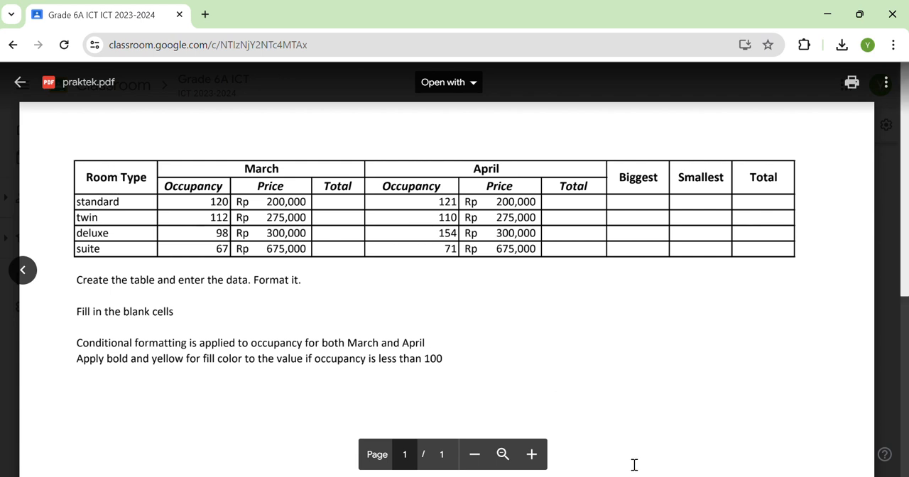
key(alt+Tab)
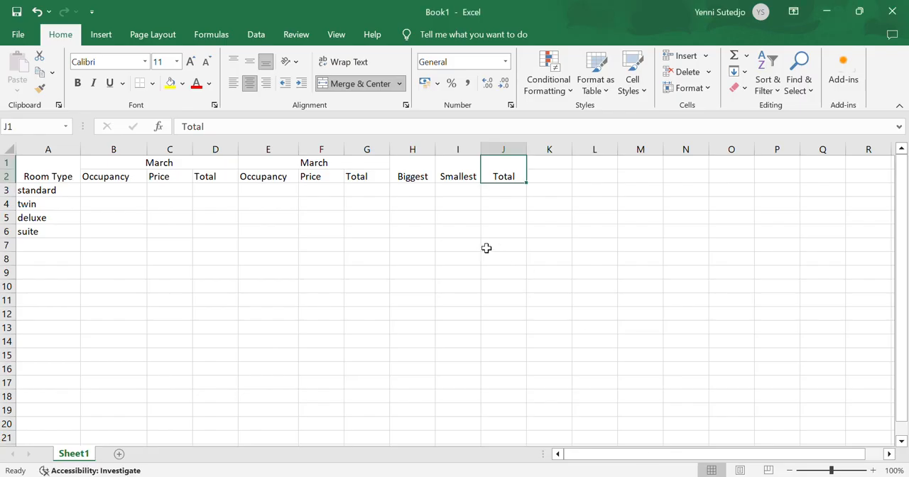
drag(412, 176, 507, 175)
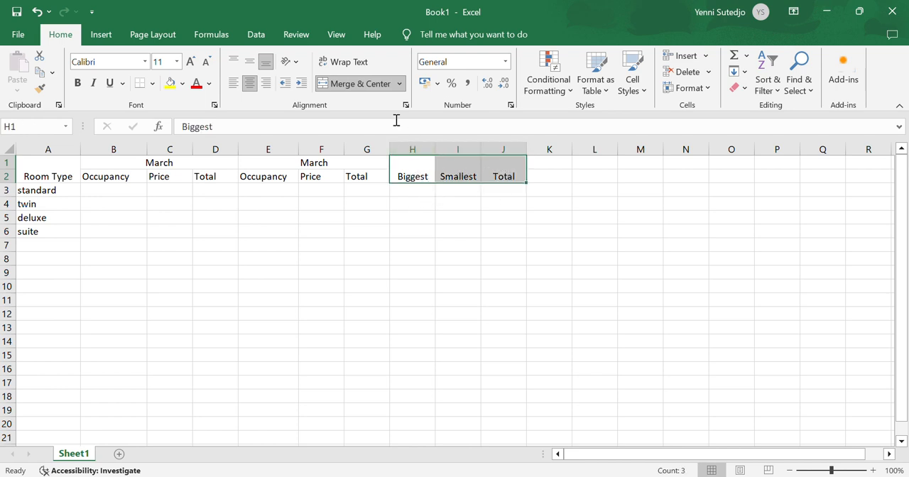
click(250, 64)
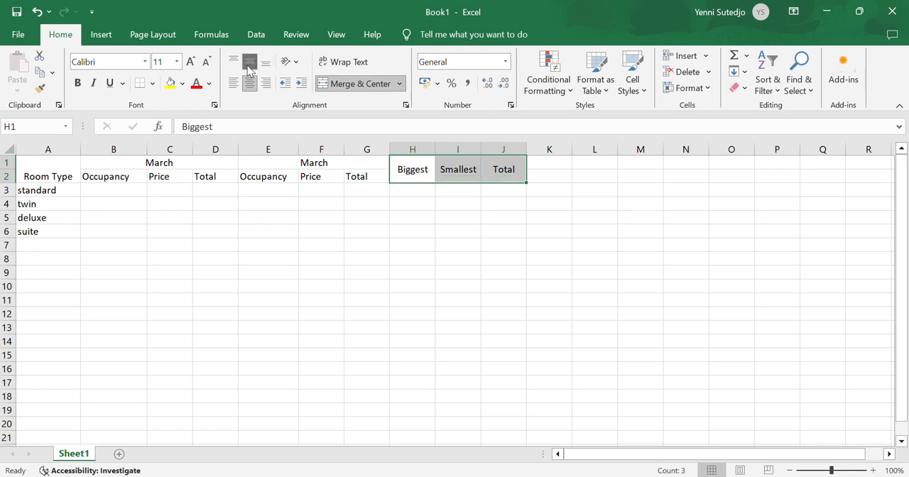
click(64, 174)
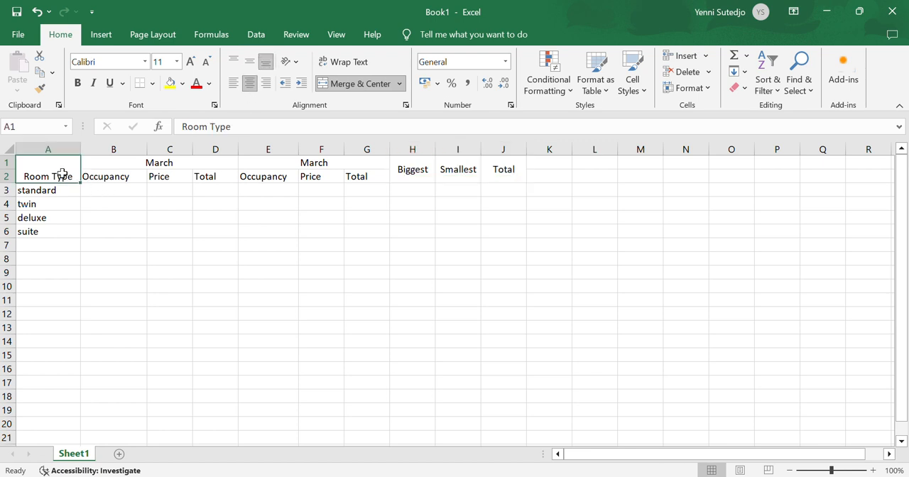
click(248, 68)
click(504, 285)
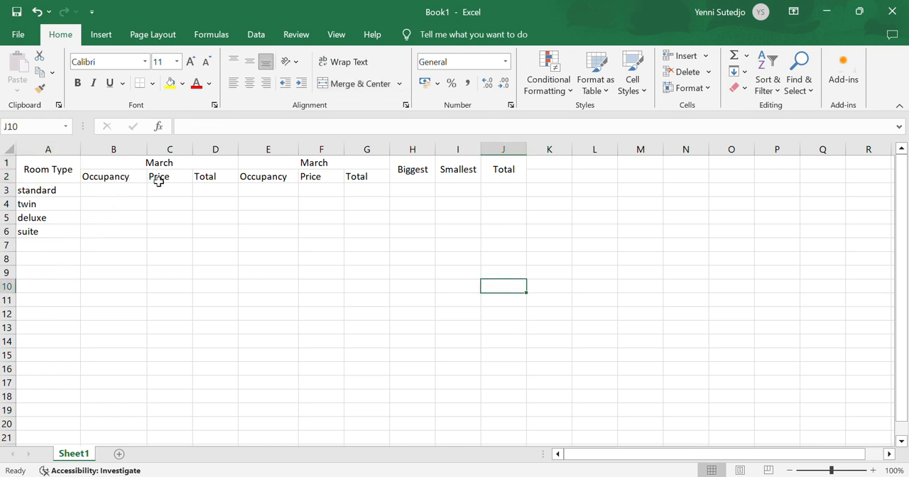
Check the PDF table and horizontally center the Occupancy, Price and Total subheadings in B2:G2
key(alt+Tab)
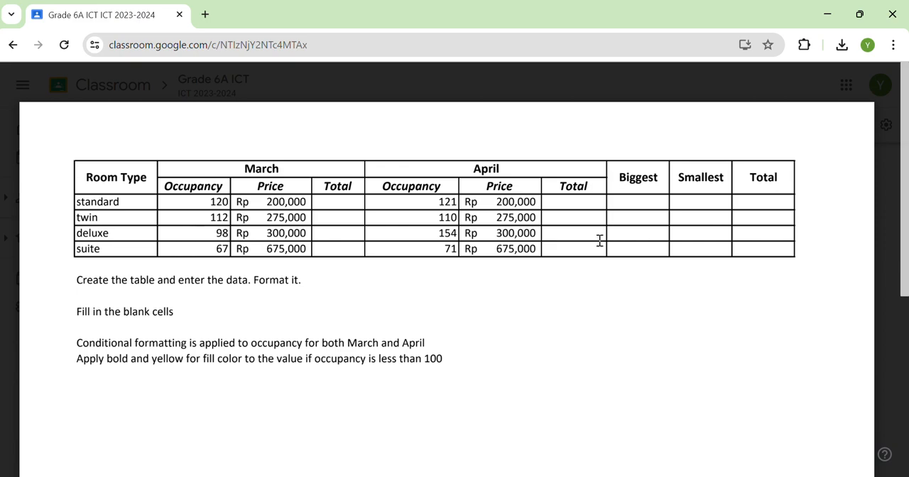
key(alt+Tab)
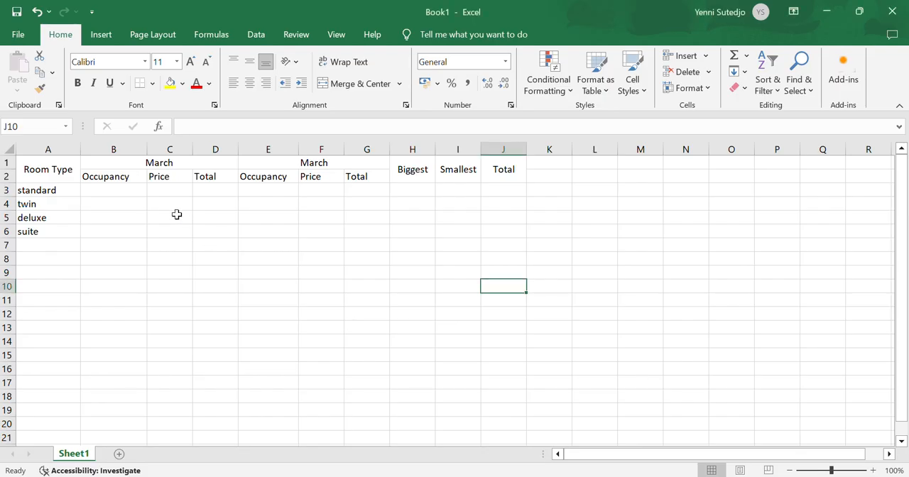
drag(122, 179, 367, 176)
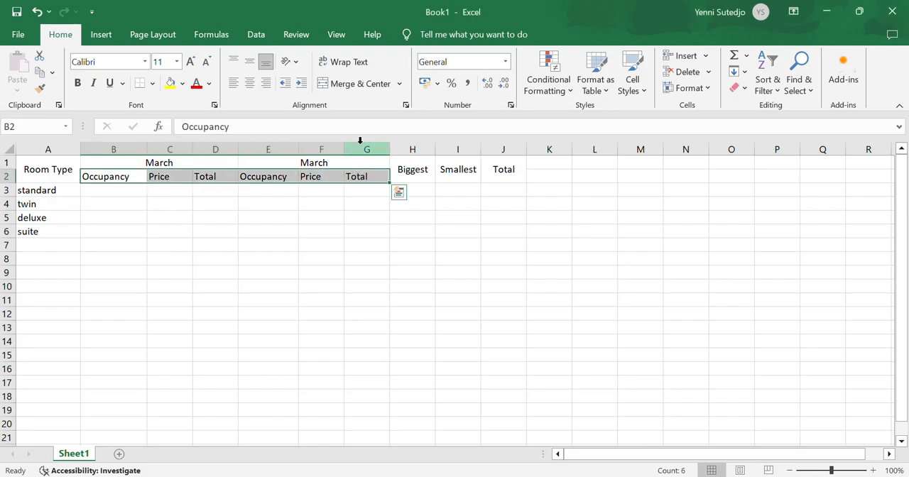
click(249, 83)
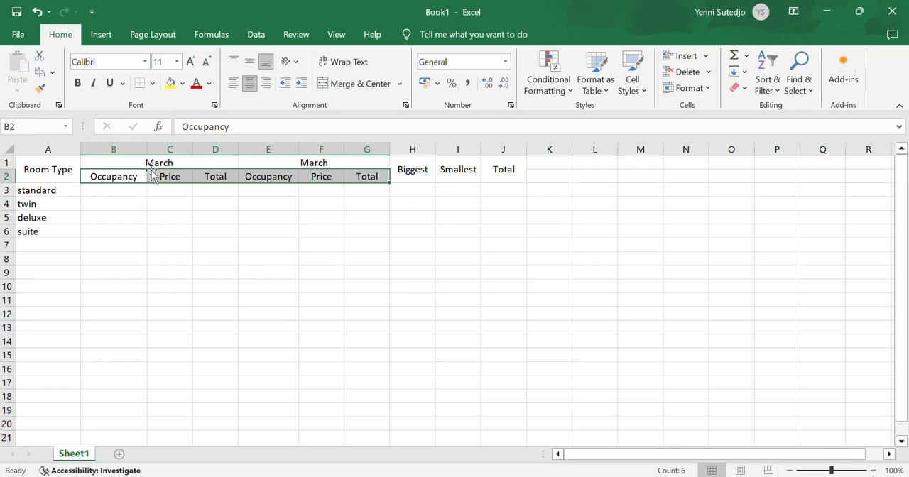
Check the heading style in the PDF and make all headings in A1:J2 bold
key(alt+Tab)
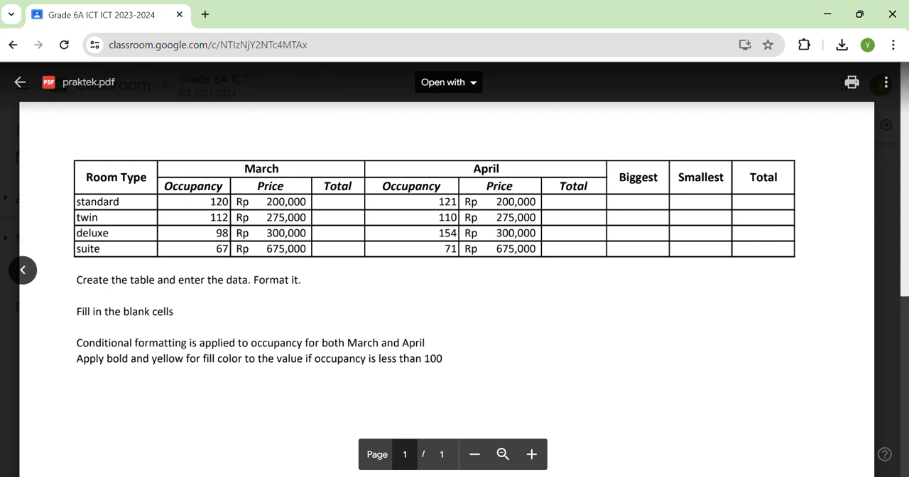
key(alt+Tab)
drag(33, 168, 493, 168)
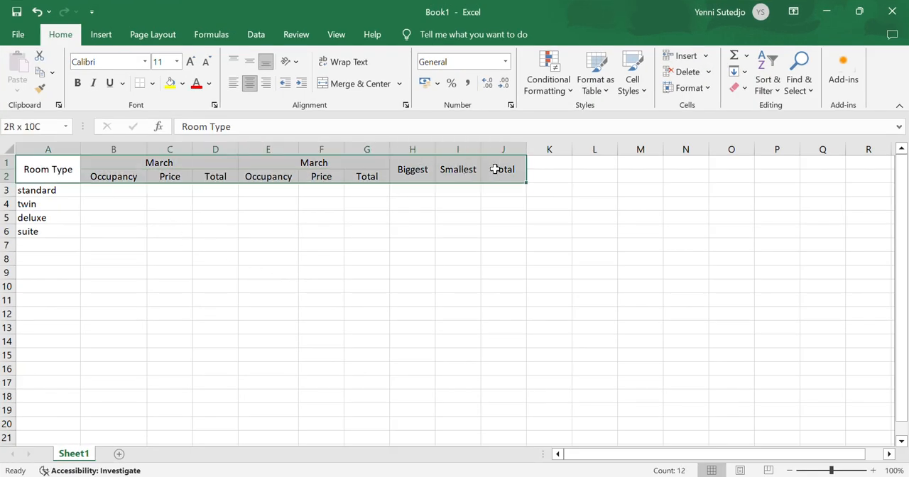
click(79, 83)
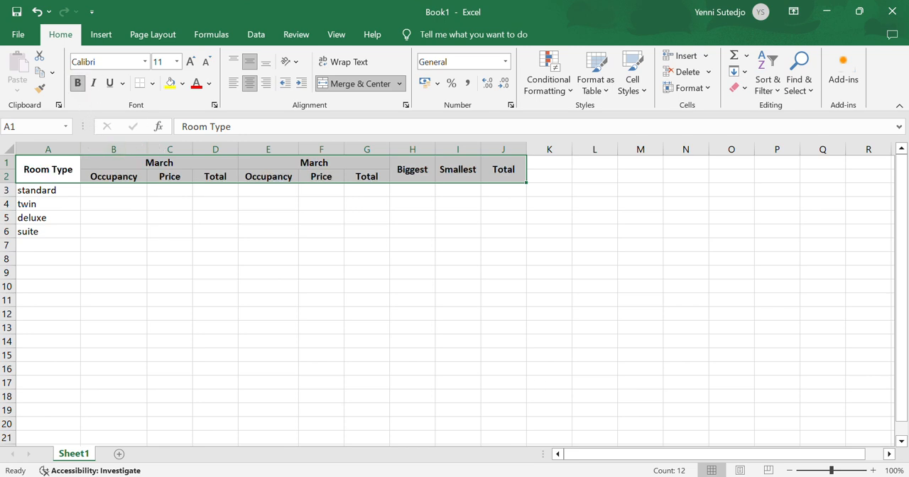
Compare with the PDF and italicize the Occupancy, Price and Total subheadings in B2:G2
click(524, 474)
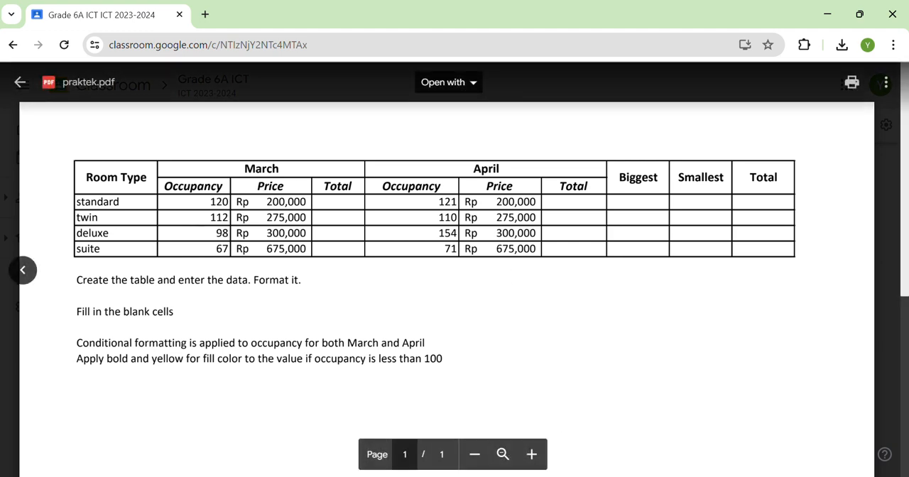
key(alt+Tab)
click(134, 186)
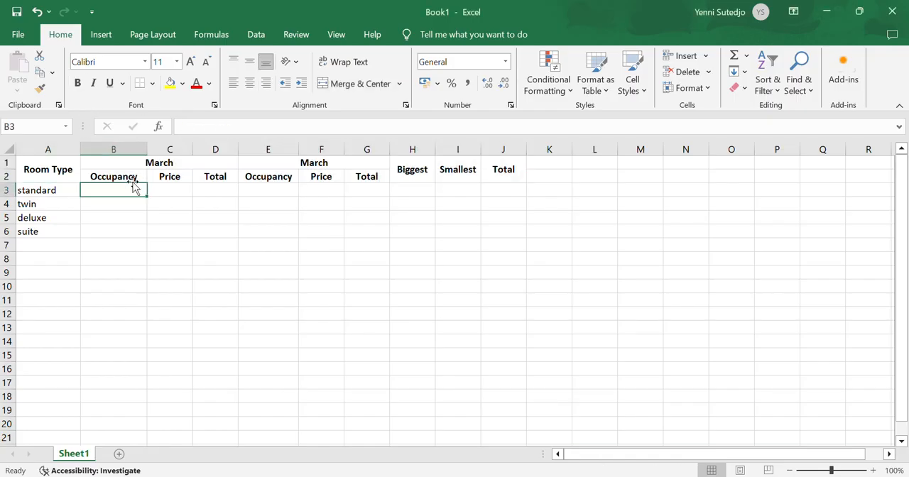
drag(137, 178, 361, 177)
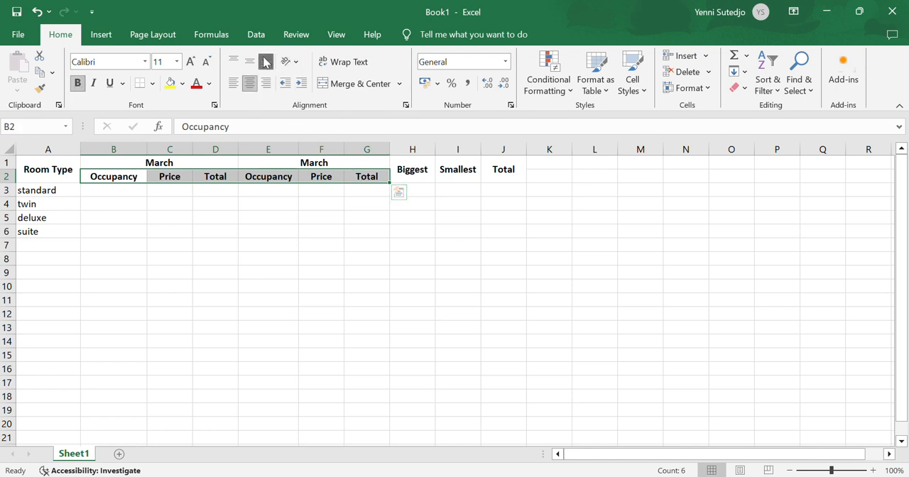
click(93, 83)
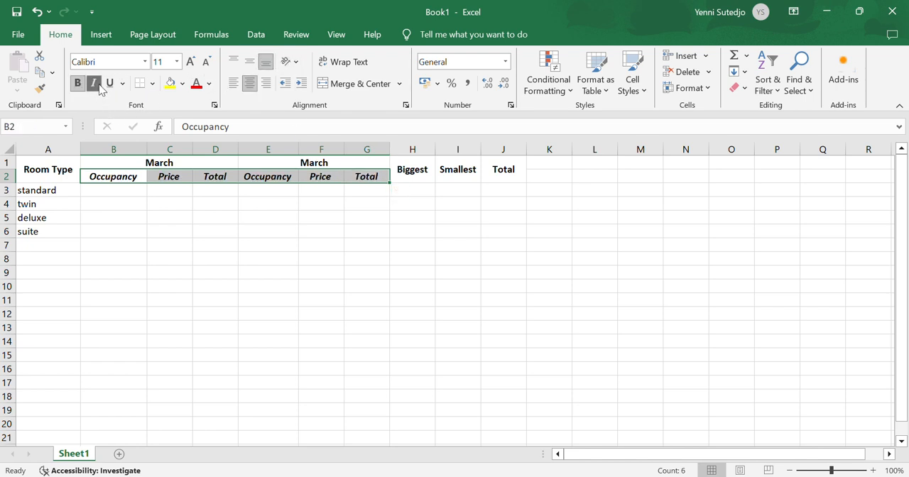
click(404, 274)
Check the PDF table's lines and apply All Borders to the whole table range A1:J6
key(alt+Tab)
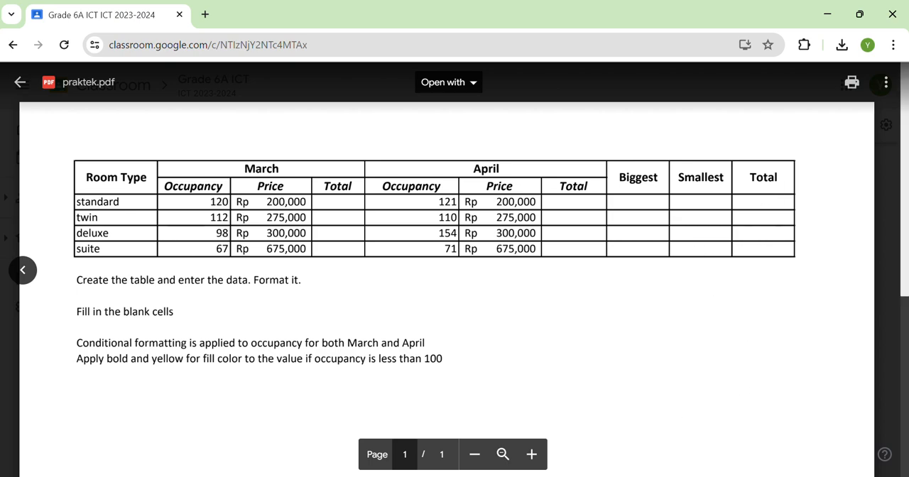
click(552, 376)
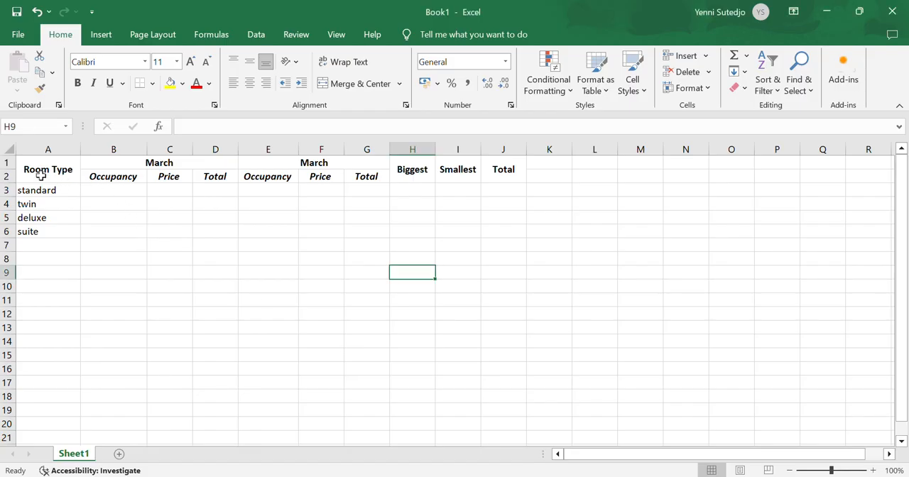
drag(41, 178, 507, 225)
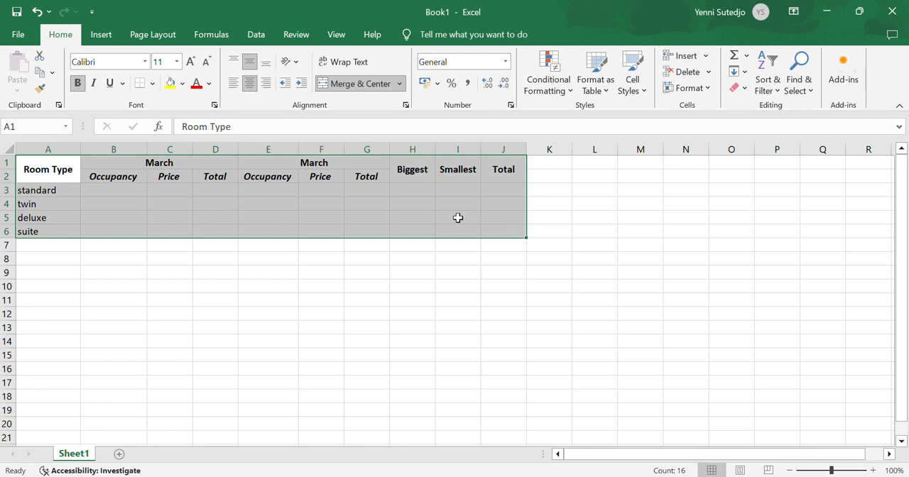
click(152, 83)
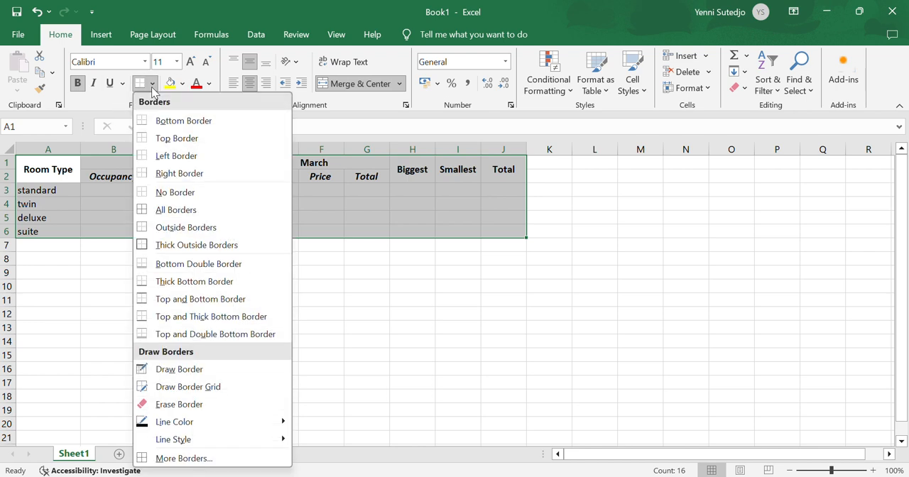
click(179, 210)
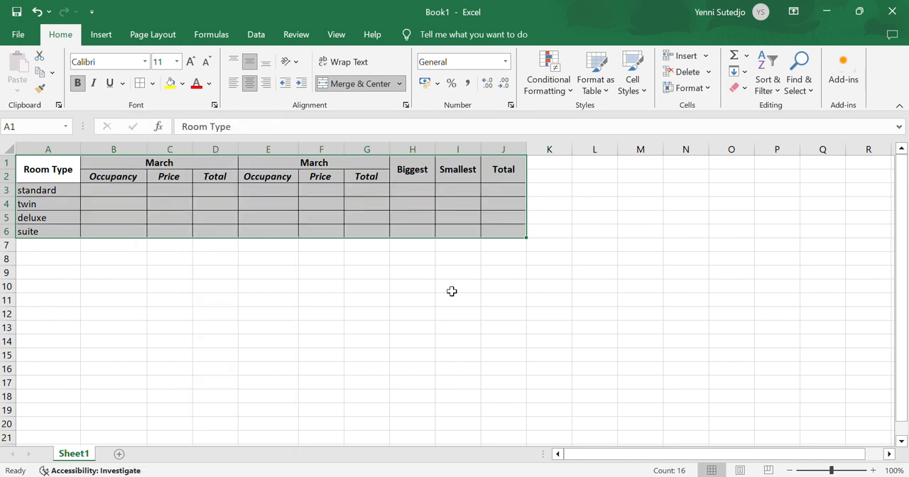
click(484, 298)
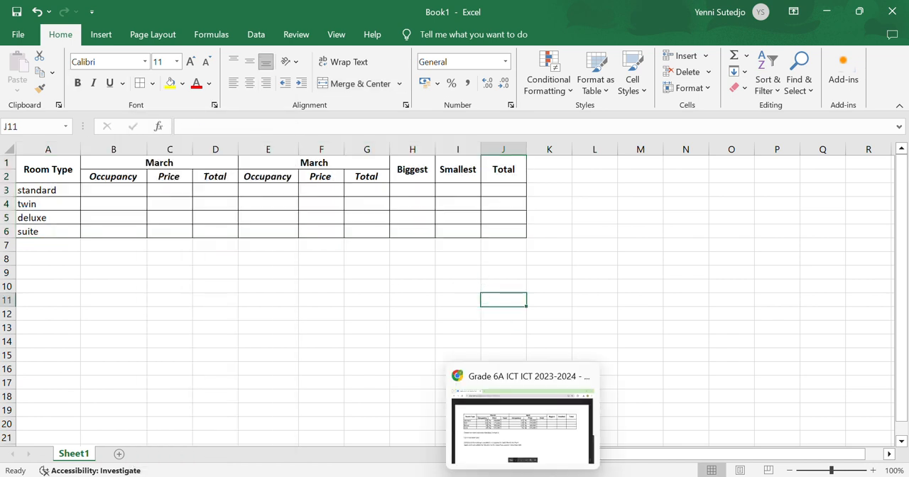
Consult the PDF and enter the first month's occupancy values 120, 112, 98 and 67 in cells B3 to B6
click(523, 476)
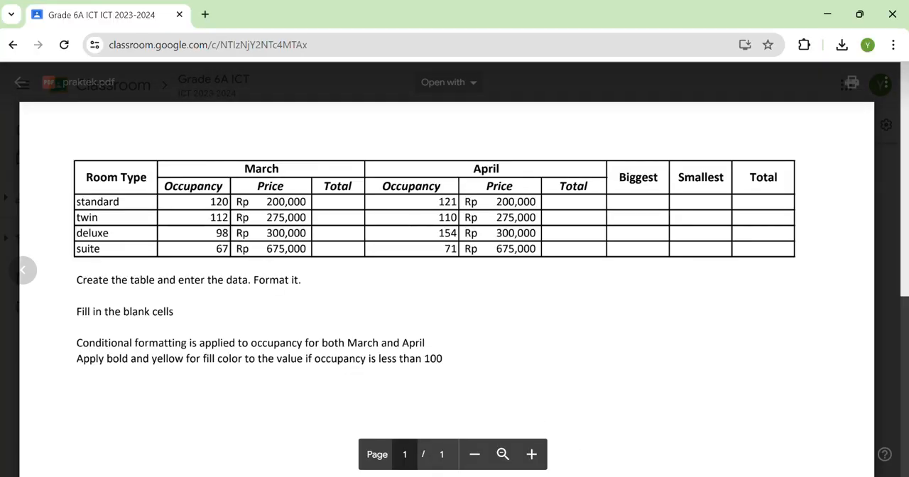
click(574, 476)
click(124, 191)
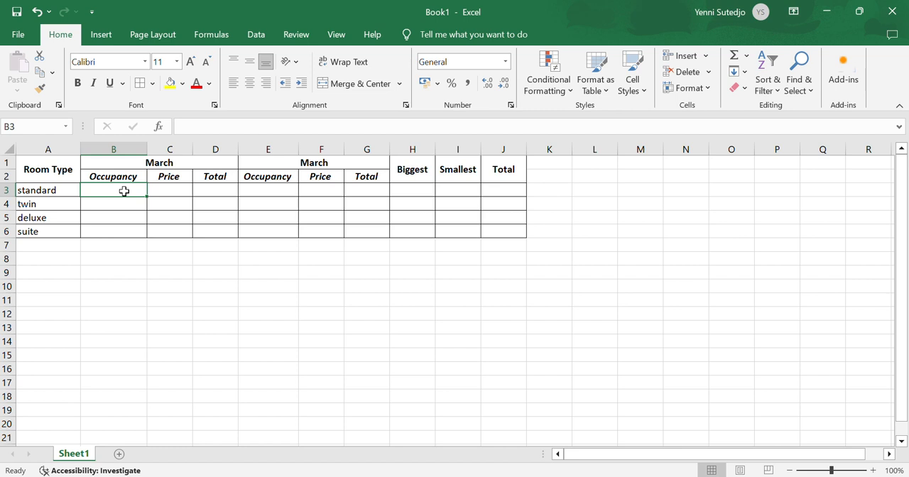
text(120)
key(Return)
text(112)
key(Return)
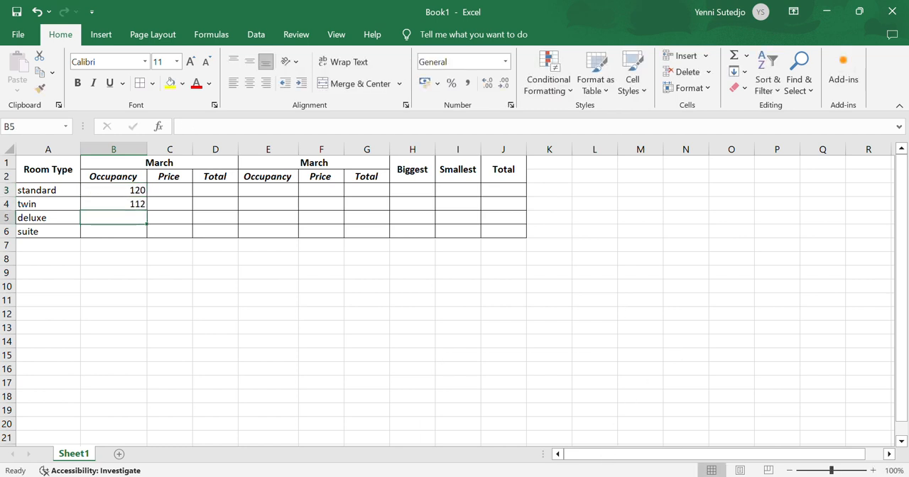
key(alt+Tab)
key(alt+Tab)
text(88)
key(Return)
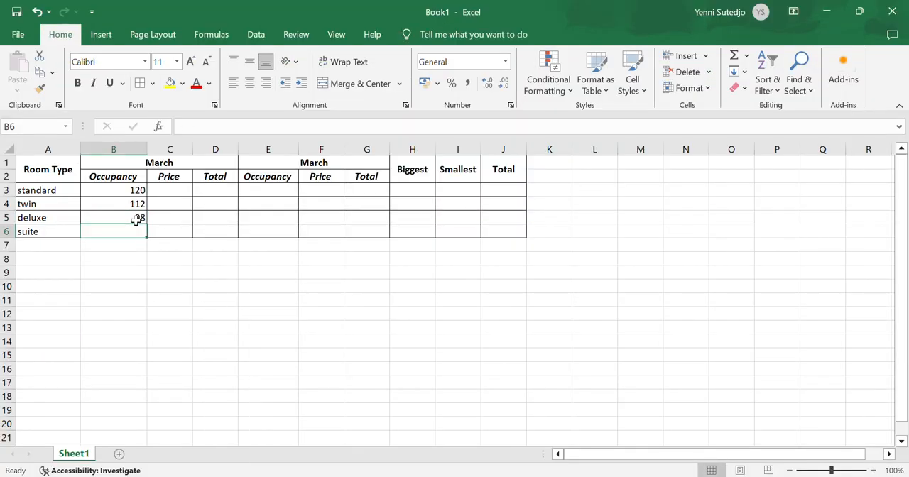
text(67)
key(Return)
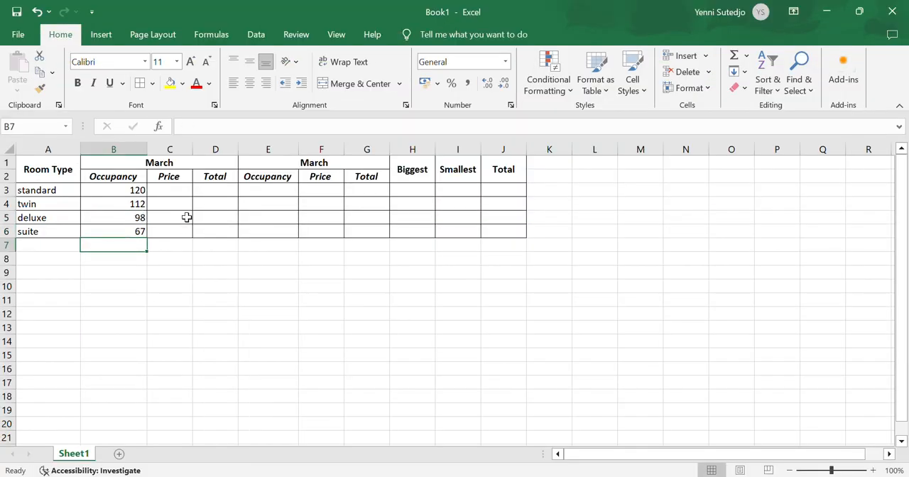
Check the March prices in the PDF and enter 200000 in cell C3 and 275000 in cell C4
click(185, 195)
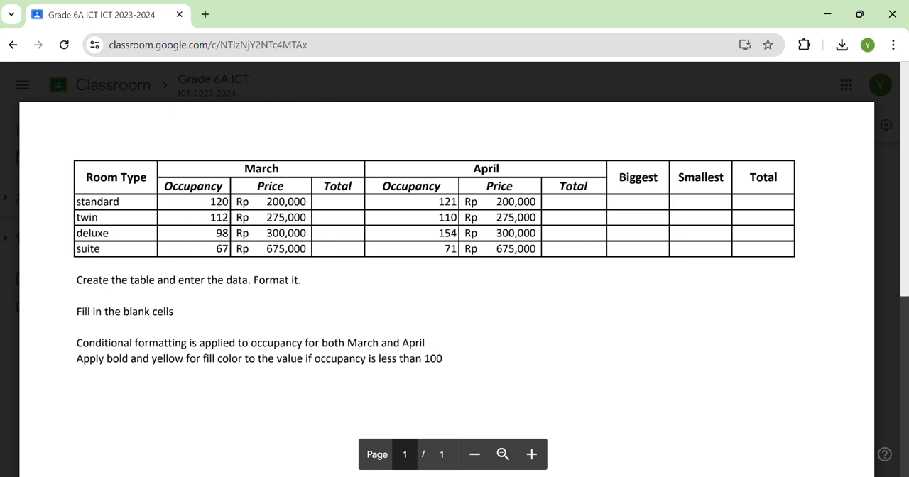
click(617, 476)
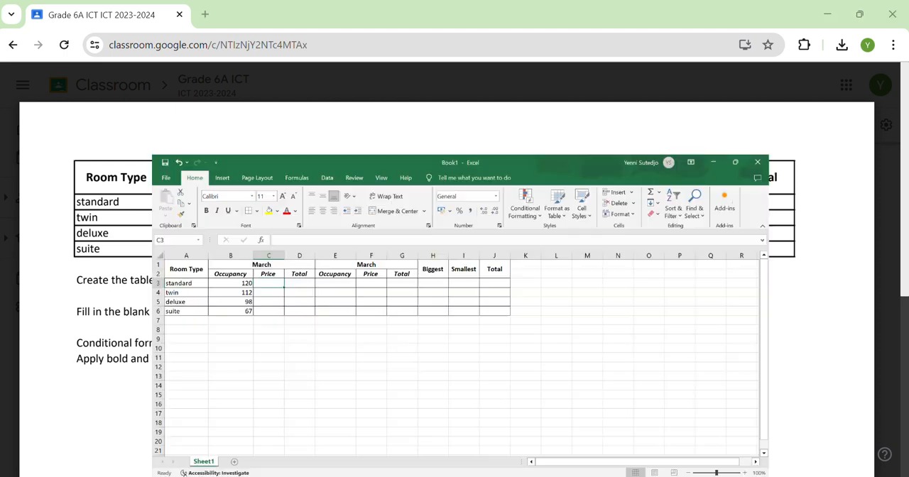
text(200000)
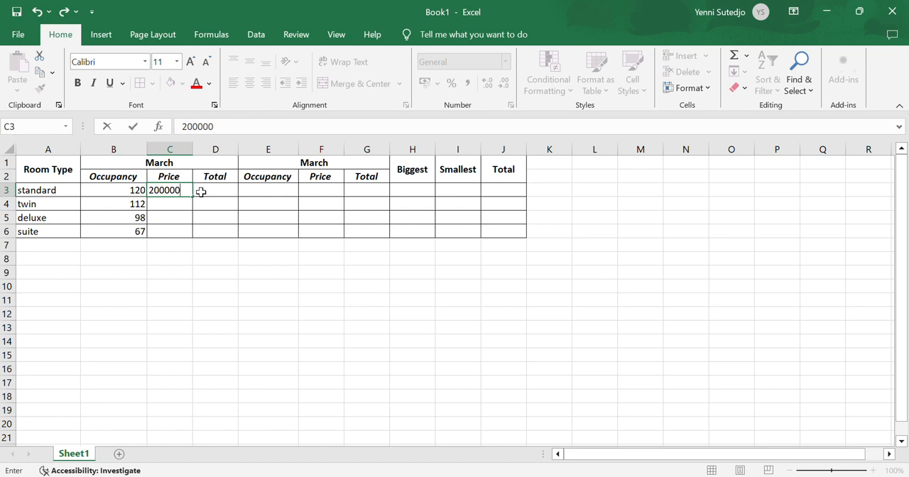
key(Return)
text(2)
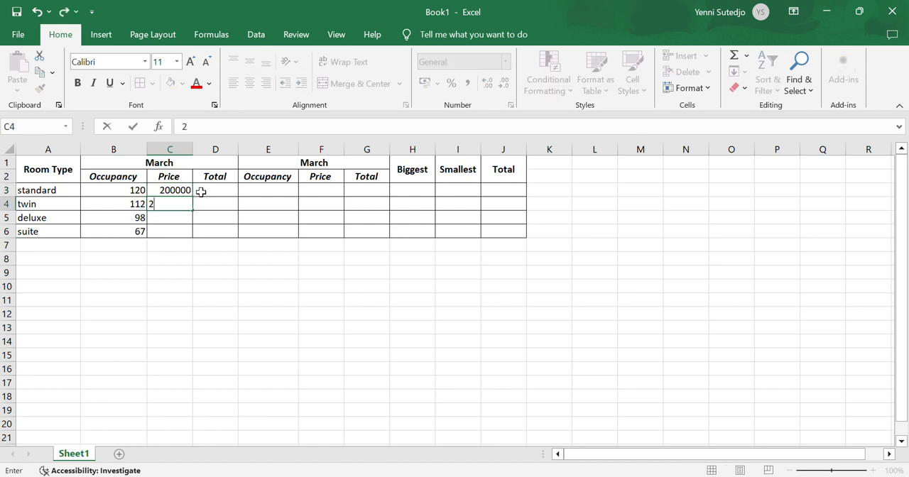
text(75000)
key(Return)
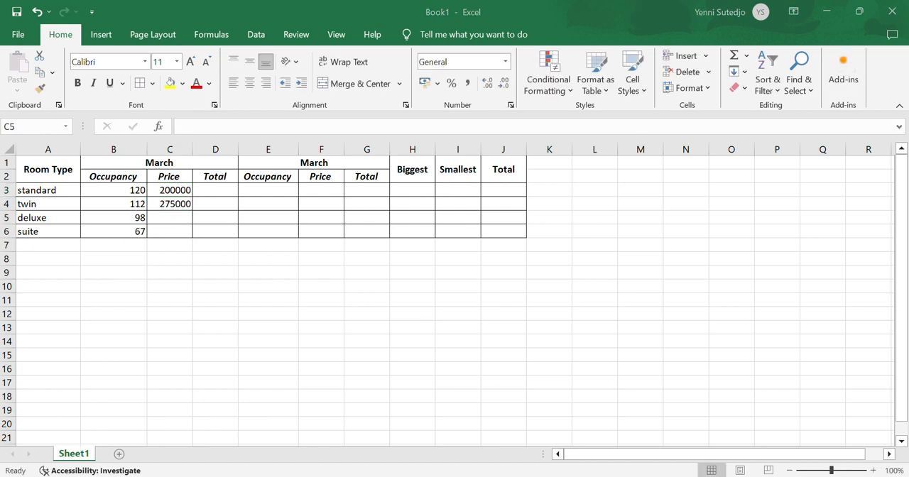
Consult the PDF and enter the remaining March prices, 300000 in cell C5 and 675000 in cell C6
key(alt+Tab)
key(alt+Tab)
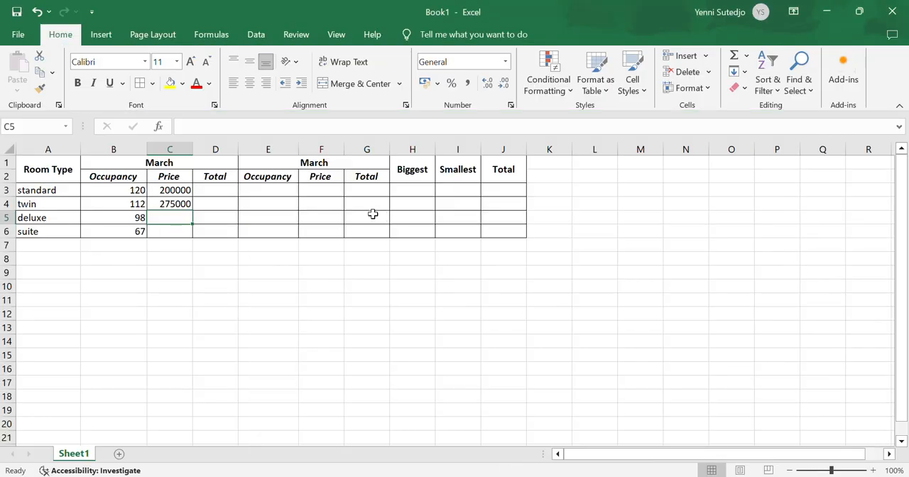
text(300000)
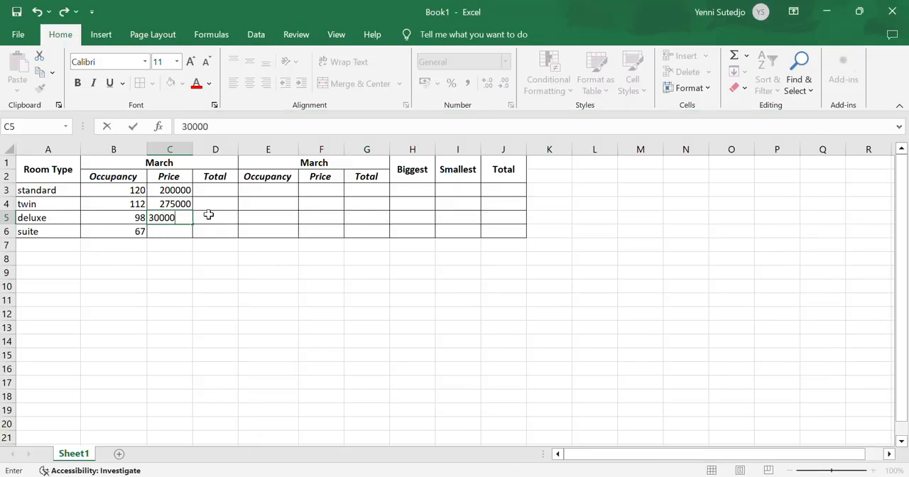
key(Return)
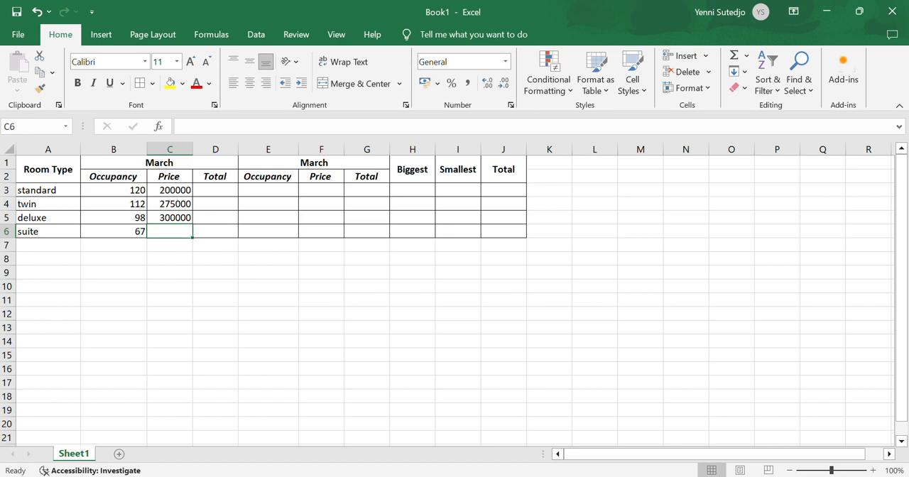
key(alt+Tab)
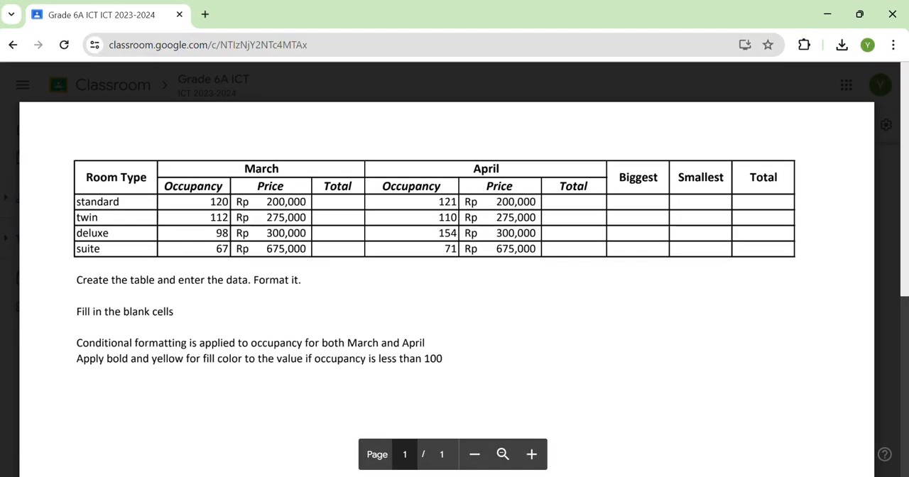
key(alt+Tab)
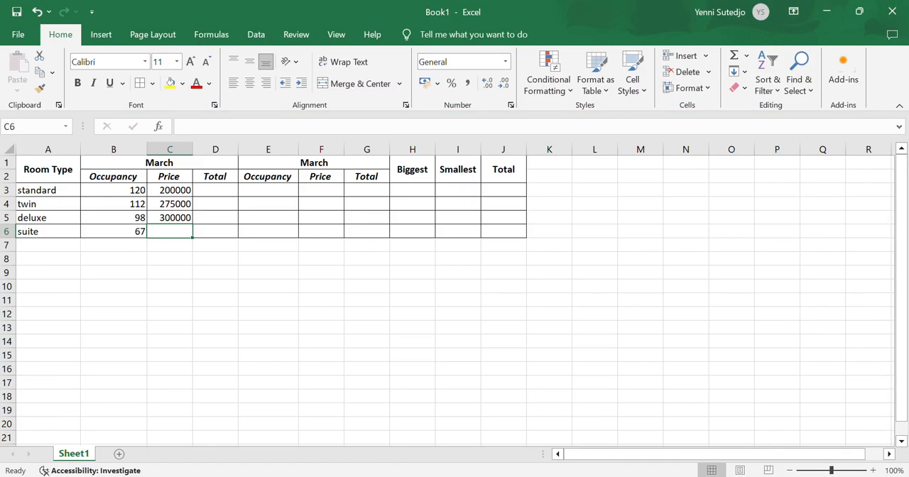
text(675000)
key(Return)
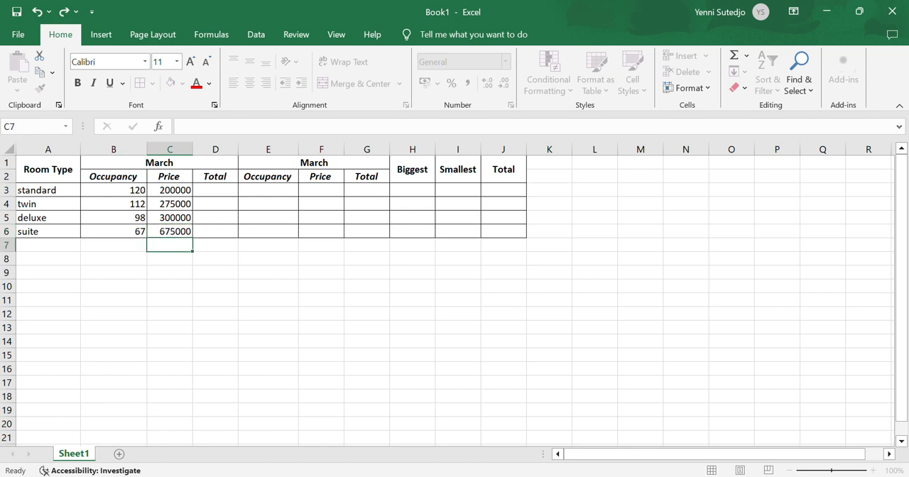
Change the second month heading in merged cell E1 to April
click(288, 191)
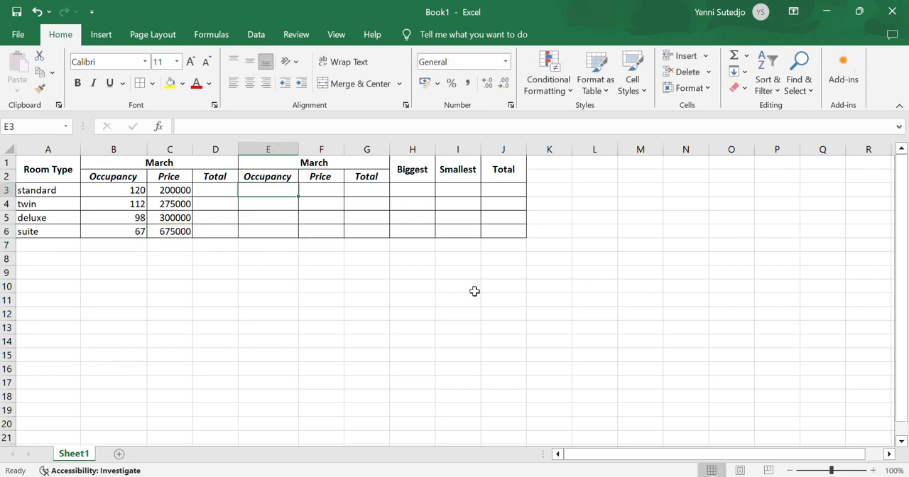
click(339, 162)
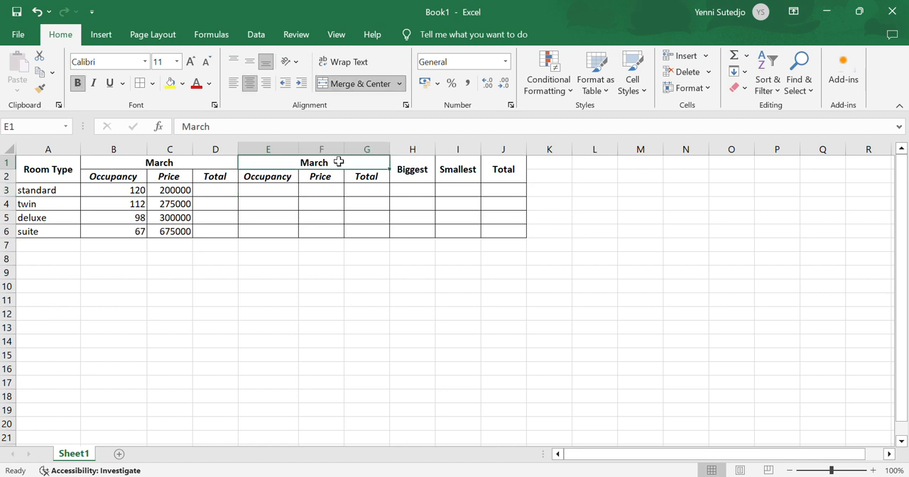
text(April)
key(Tab)
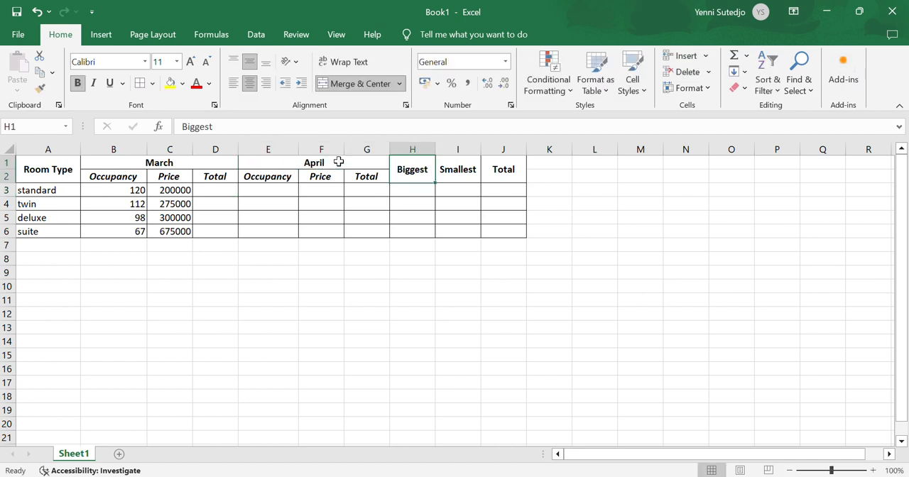
Check the April occupancy in the PDF and enter 121 in cell E3 and 110 in cell E4
click(266, 188)
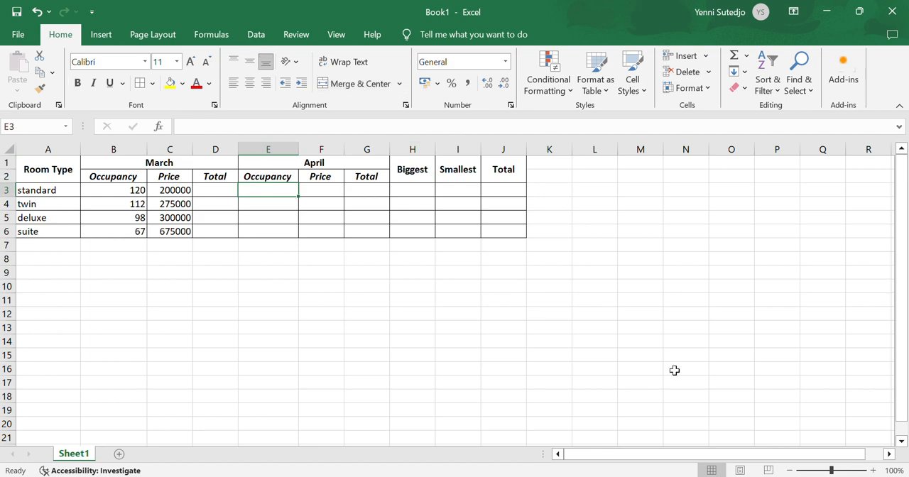
key(alt+Tab)
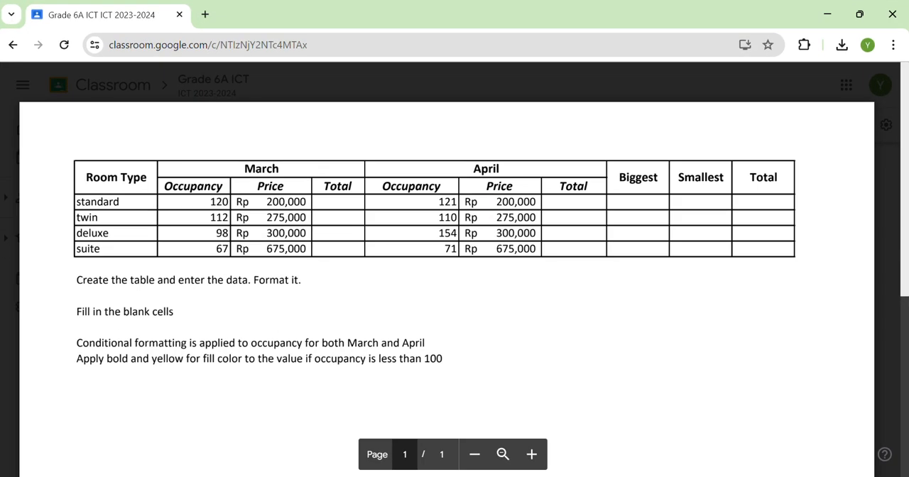
key(alt+Tab)
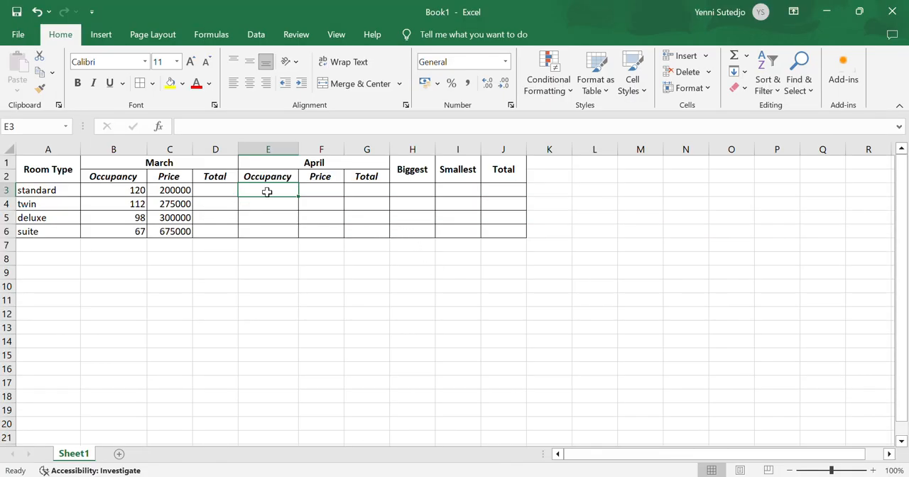
text(121)
key(Return)
text(110)
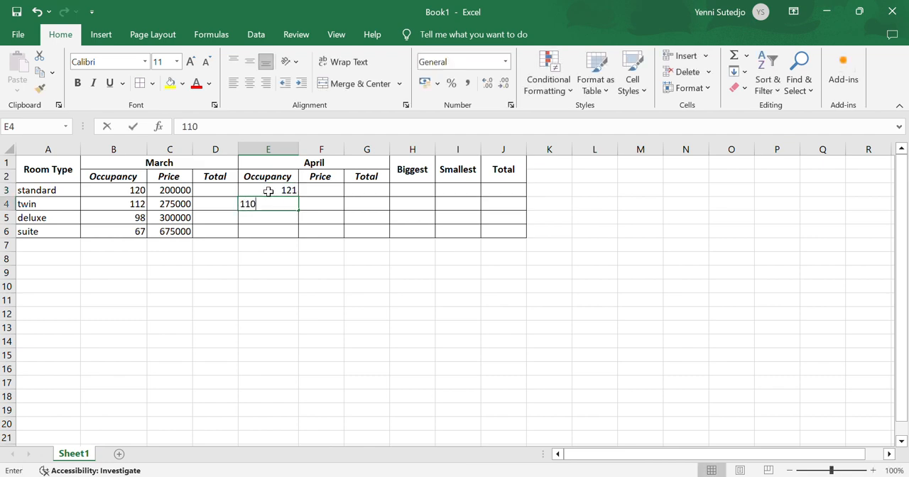
key(Tab)
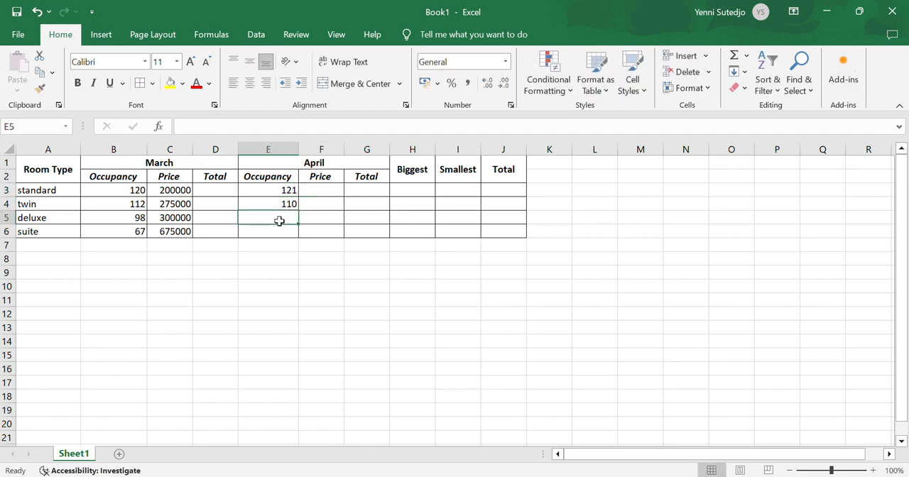
Consult the PDF and enter the remaining April occupancy values, 154 in cell E5 and 71 in cell E6
click(277, 219)
key(alt+Tab)
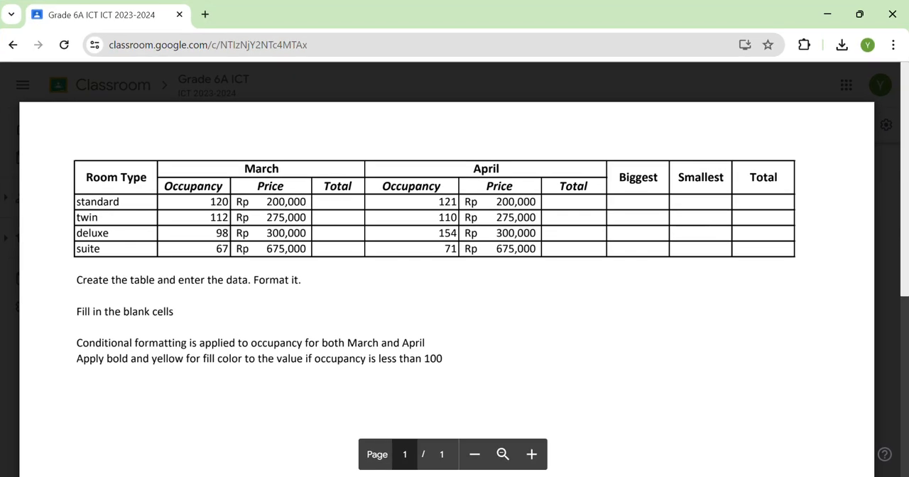
key(alt+Tab)
text(154)
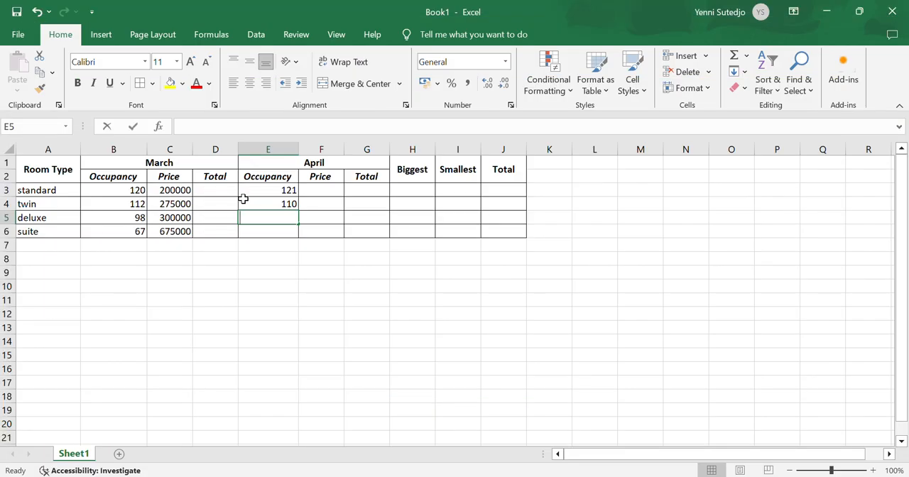
key(Return)
text(7)
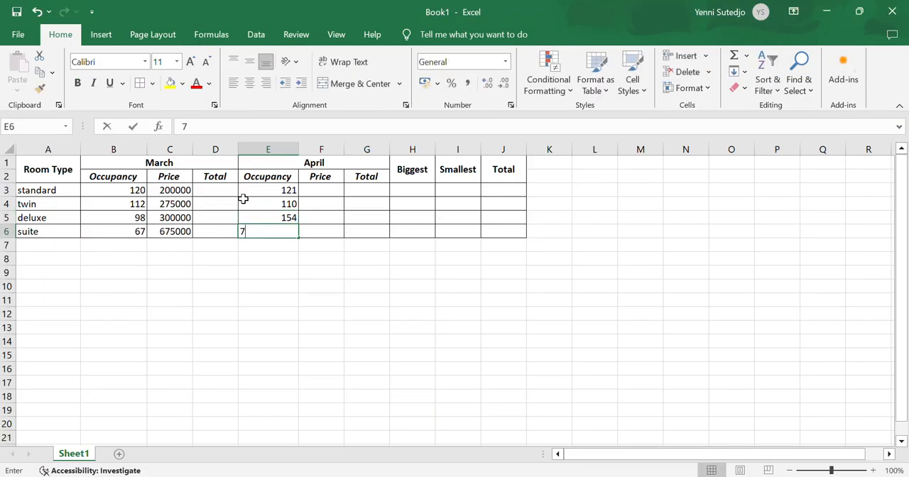
text(1)
key(Return)
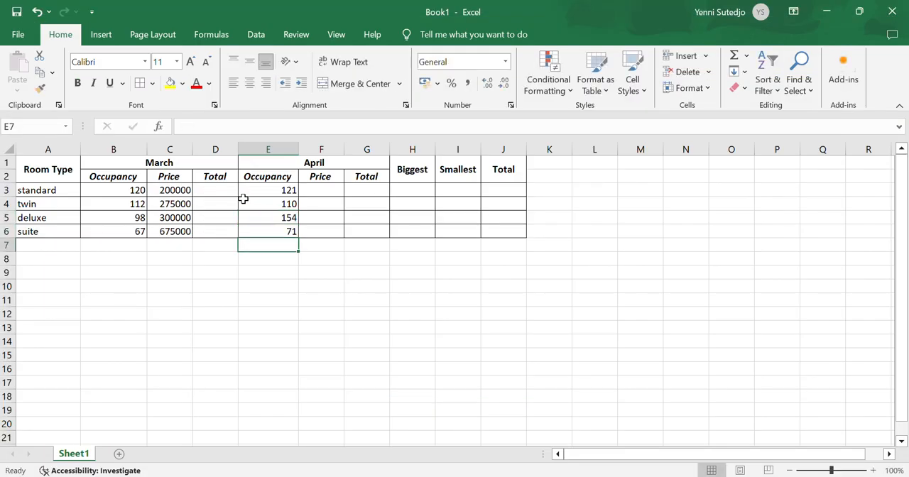
Compare the April prices in the PDF and copy the March prices from C3:C6 into F3:F6
click(335, 189)
key(alt+Tab)
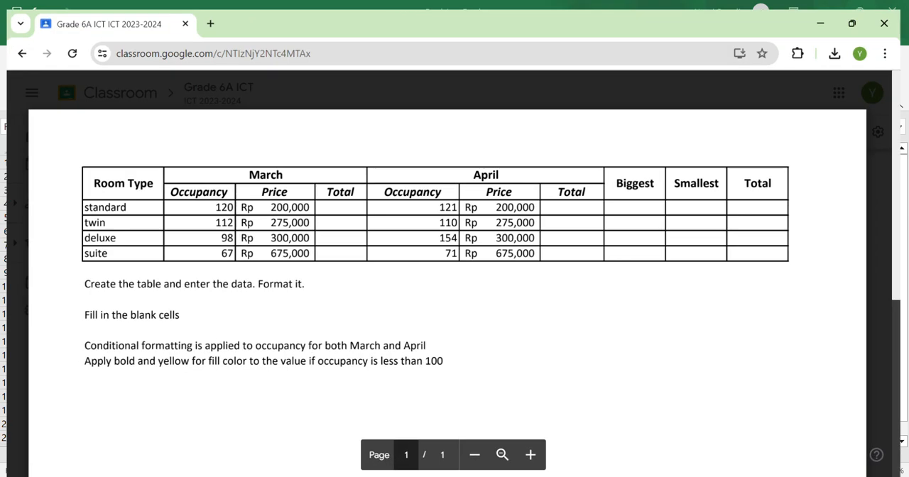
key(alt+Tab)
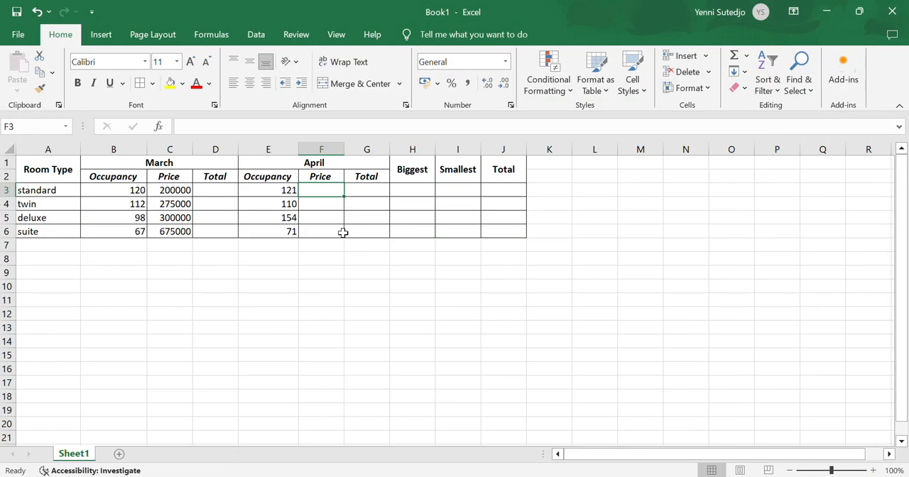
click(181, 192)
drag(181, 192, 185, 235)
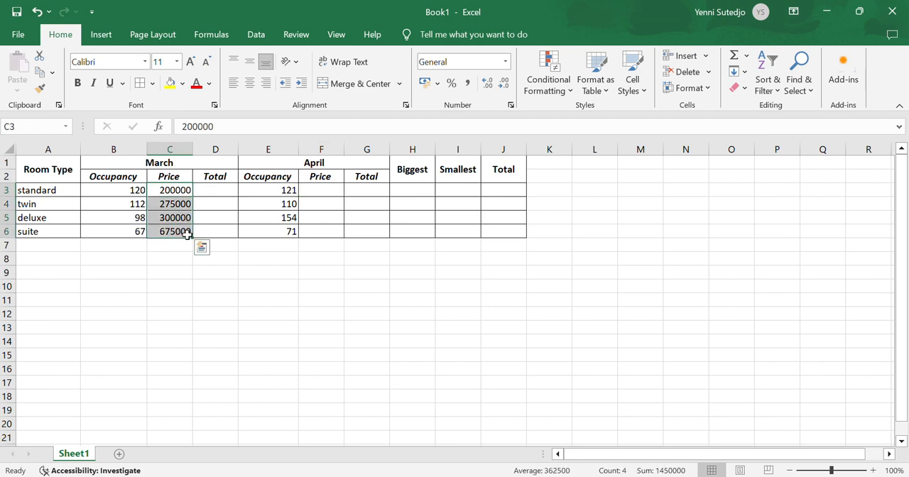
key(ctrl+c)
click(331, 189)
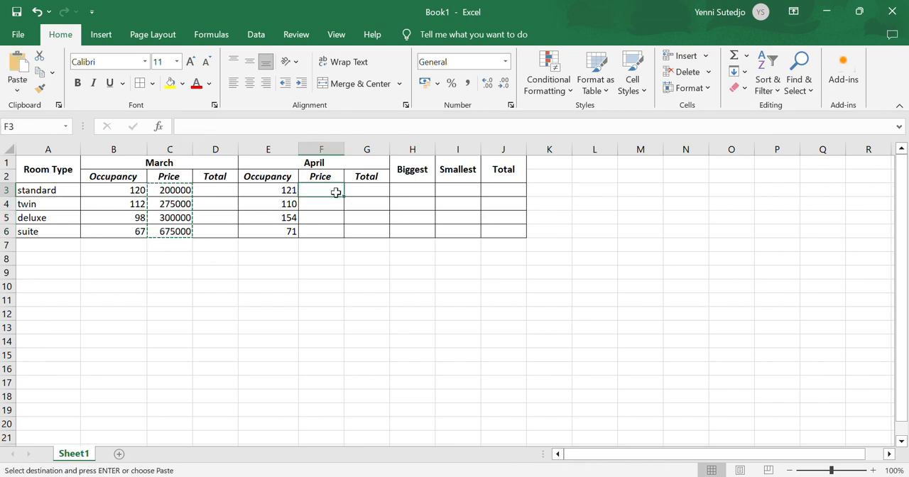
key(ctrl+v)
key(Escape)
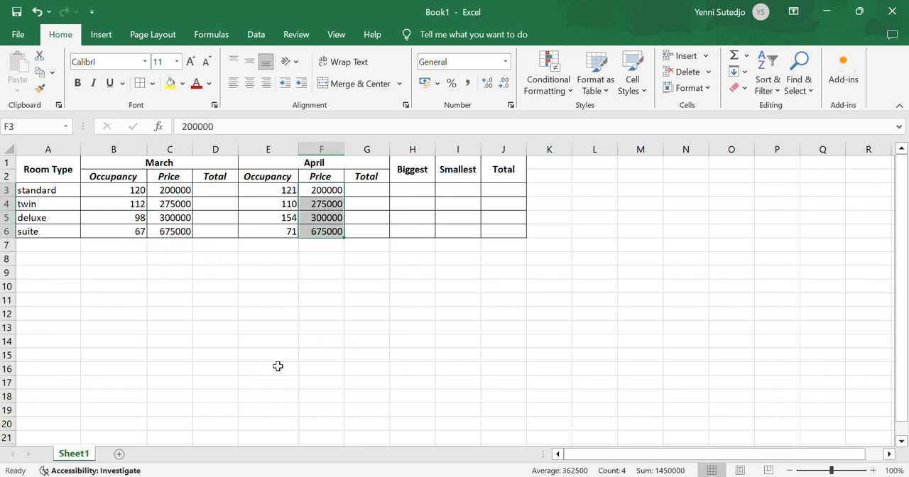
click(277, 367)
click(338, 218)
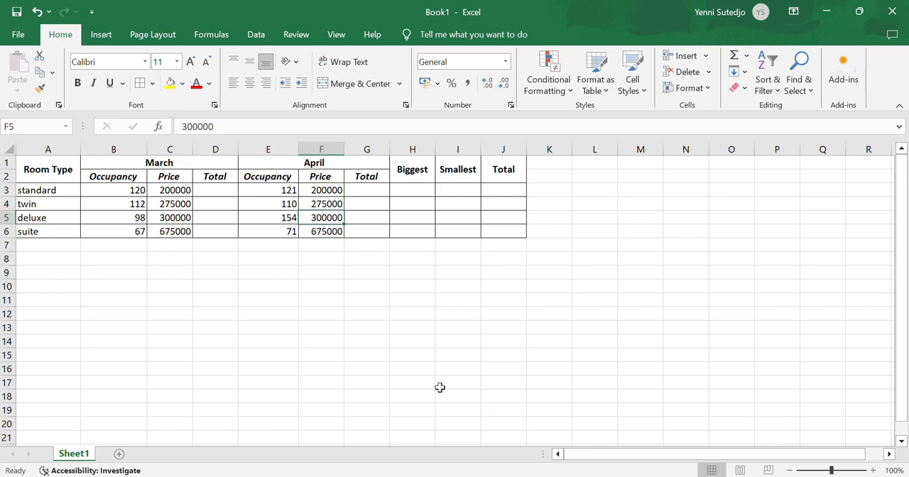
Check the price format in the PDF and format C3:C6 and F3:F6 as Accounting with the Rp Indonesian symbol and 0 decimal places
key(alt+Tab)
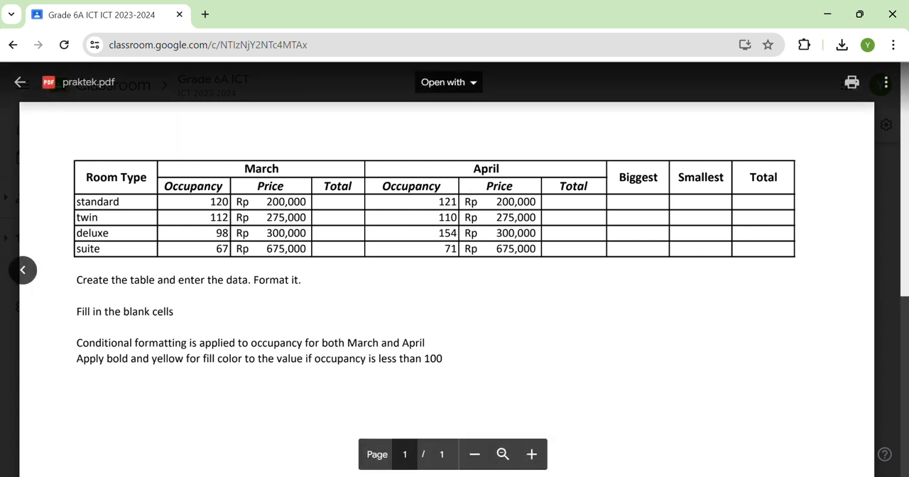
mouse_move(616, 476)
click(616, 426)
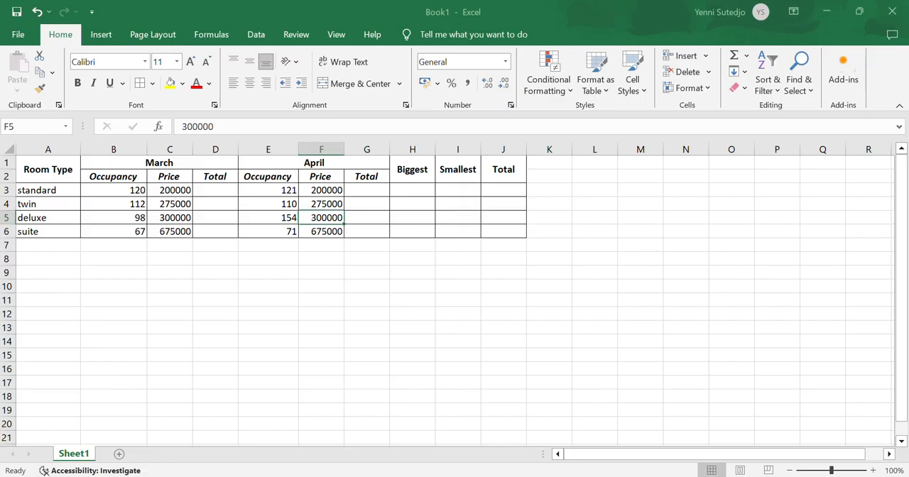
drag(161, 196, 170, 229)
click(180, 270)
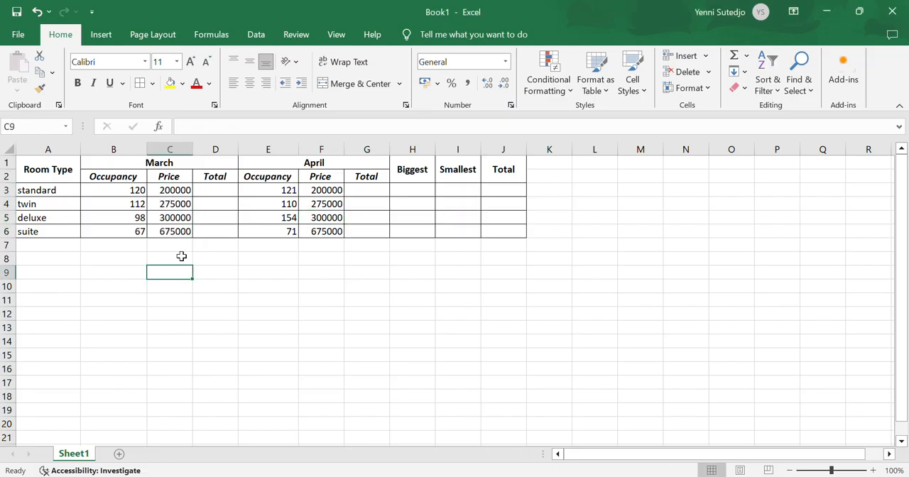
drag(174, 189, 173, 233)
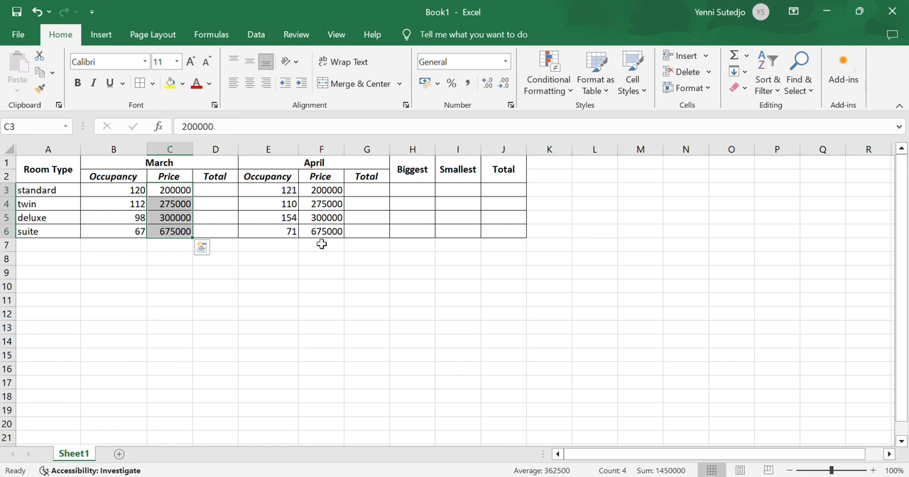
drag(328, 189, 327, 231)
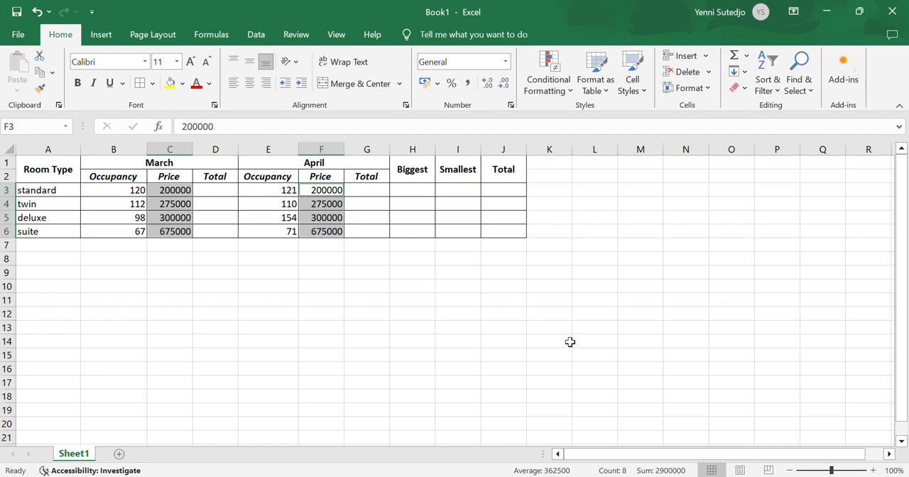
right_click(310, 208)
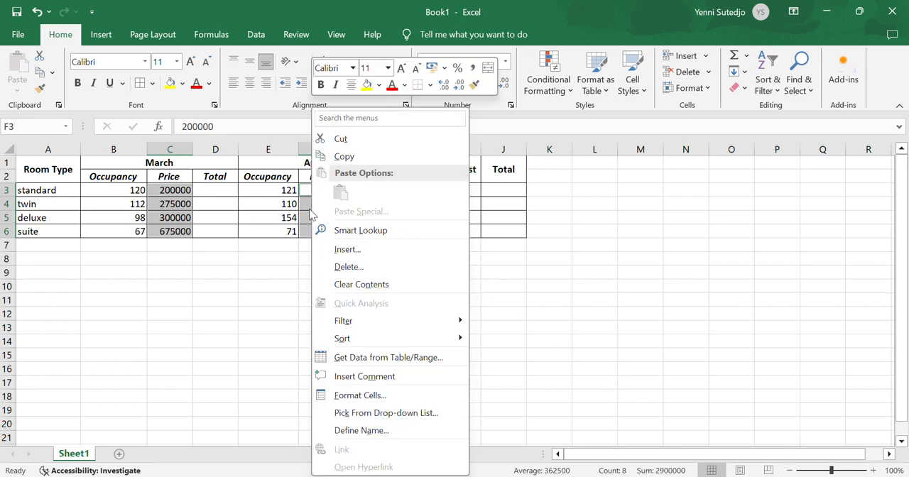
click(405, 394)
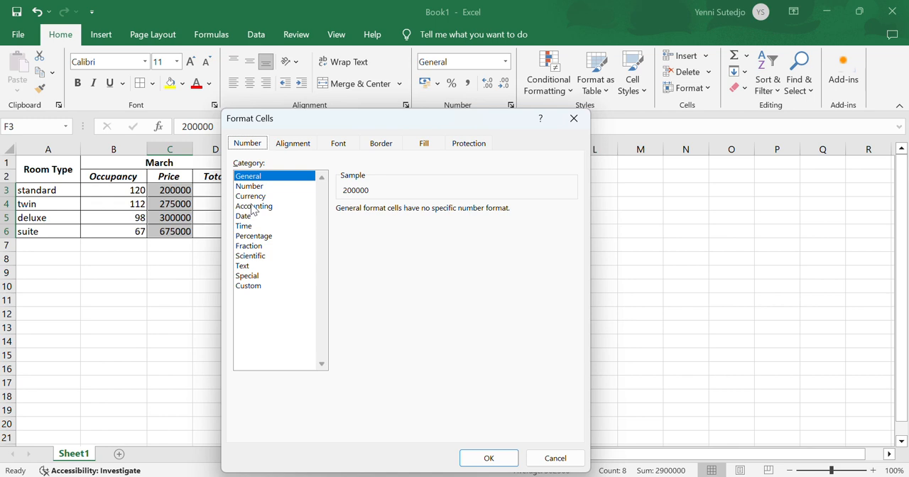
click(261, 207)
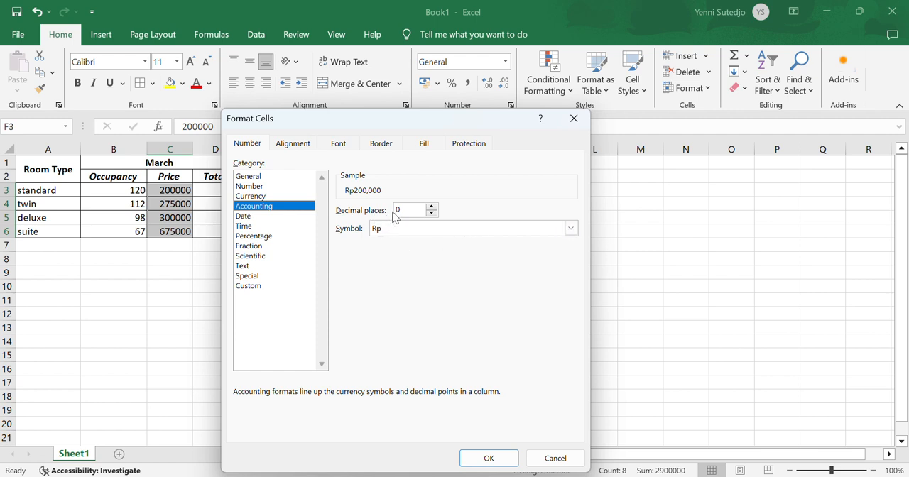
click(418, 230)
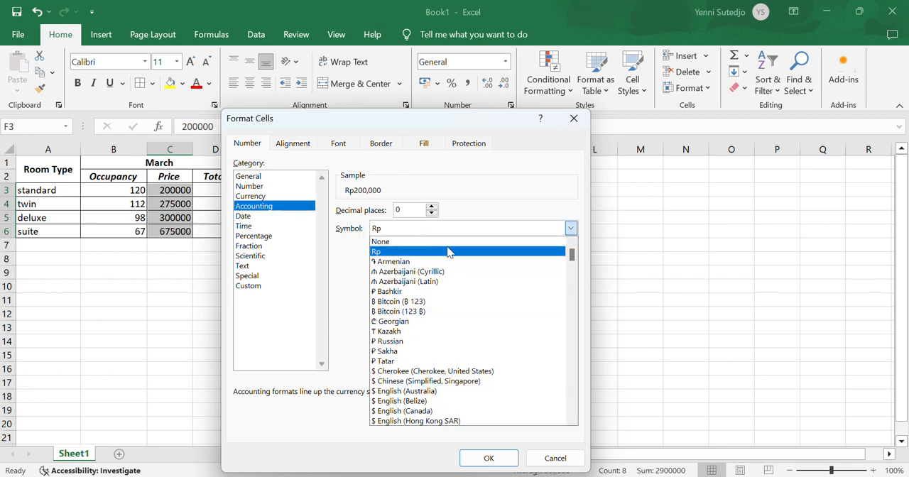
drag(571, 256, 580, 326)
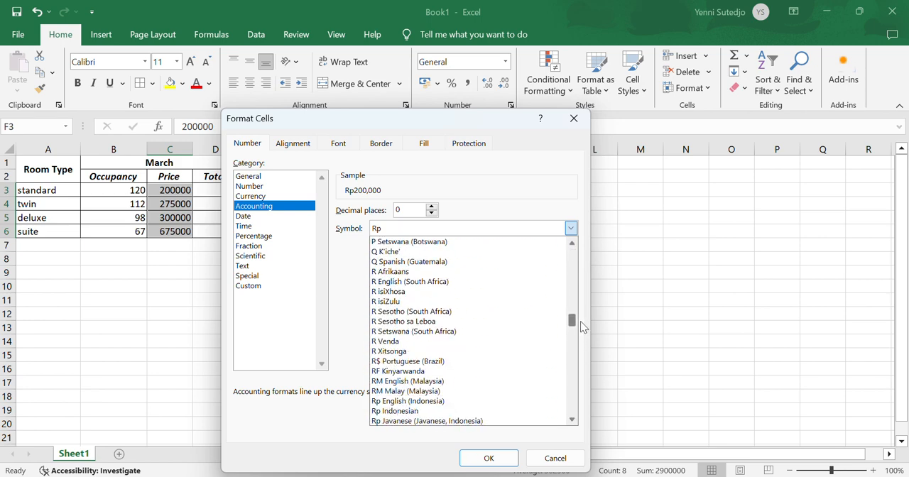
click(426, 412)
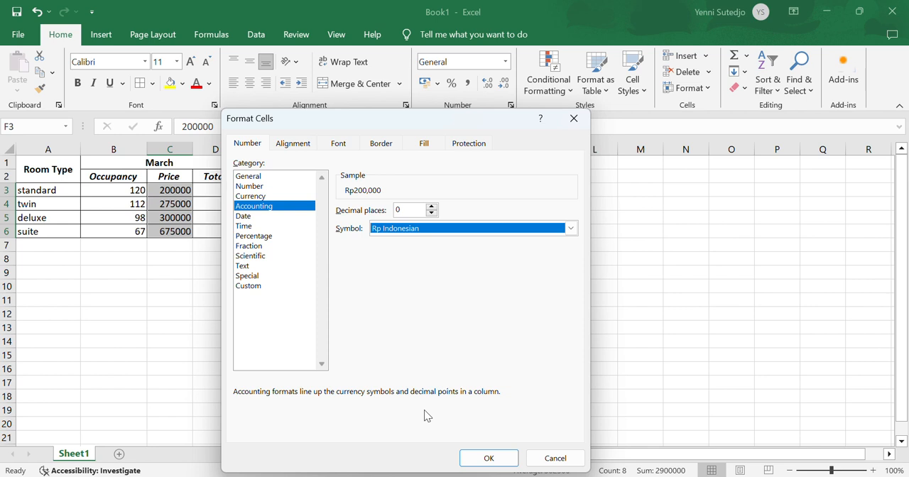
click(490, 458)
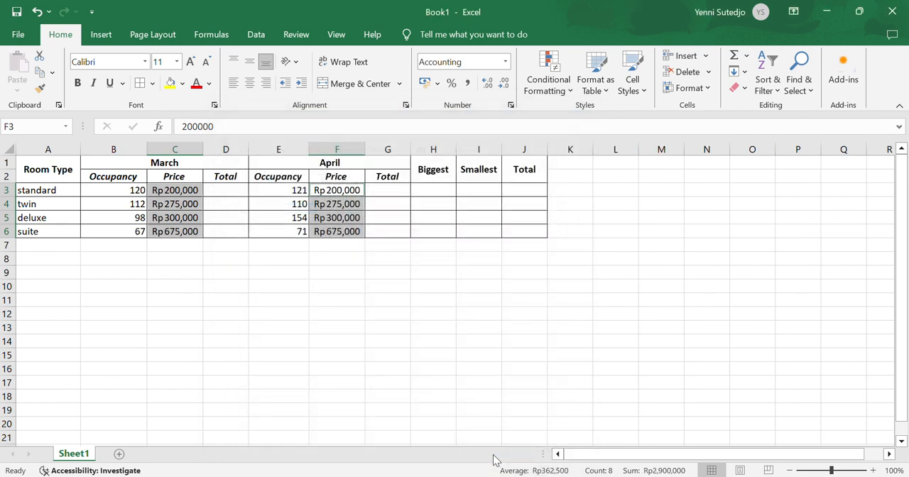
click(348, 316)
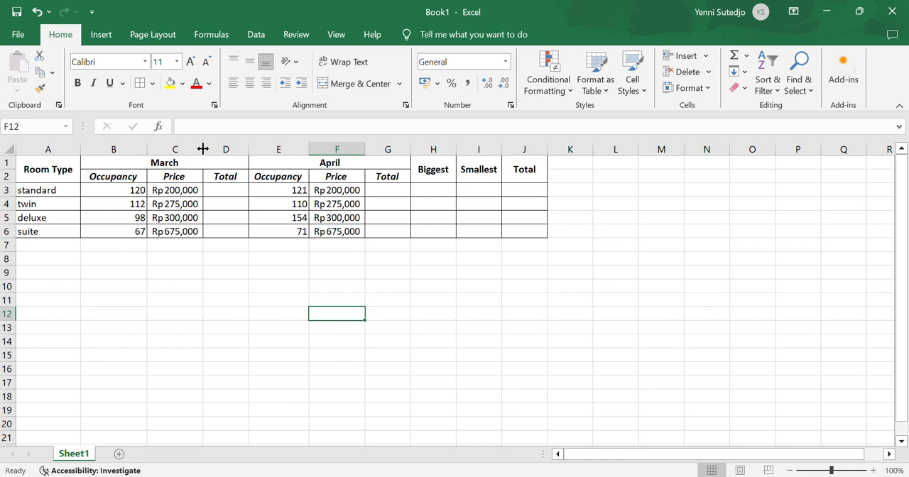
Widen the March and April Price columns, C and F, slightly
drag(203, 148, 213, 148)
drag(375, 148, 389, 148)
click(542, 288)
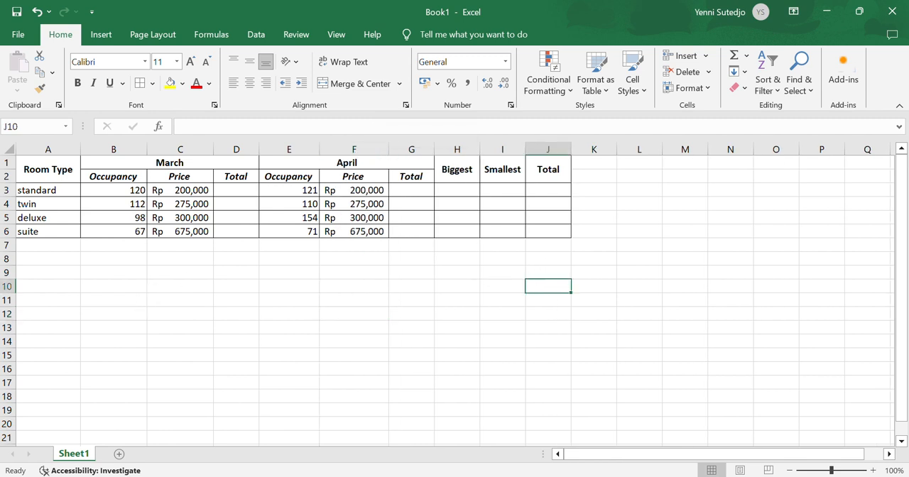
Check the blank Total columns in the PDF, enter =C3*B3 in cell D3 and fill the formula down through D6
click(523, 476)
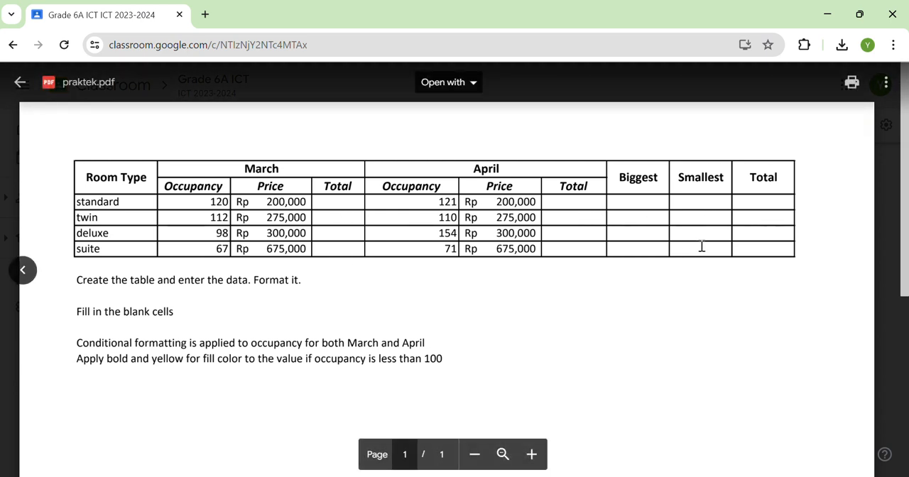
click(618, 476)
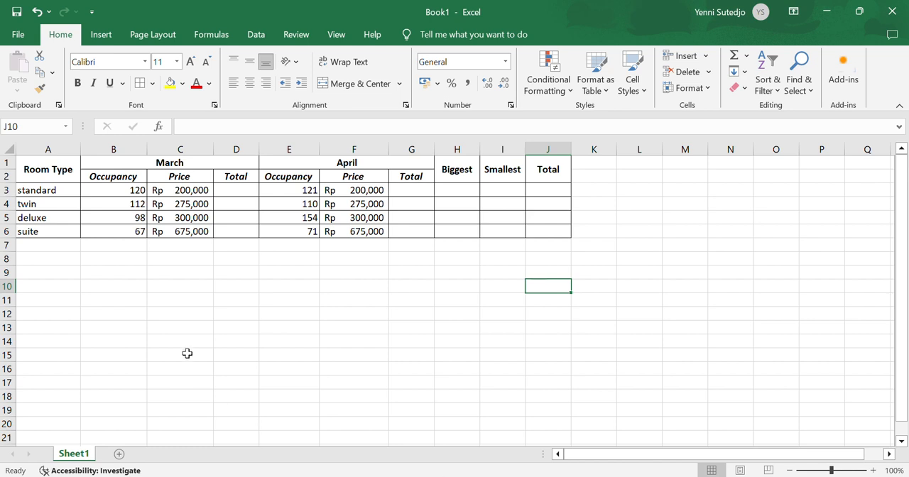
click(229, 188)
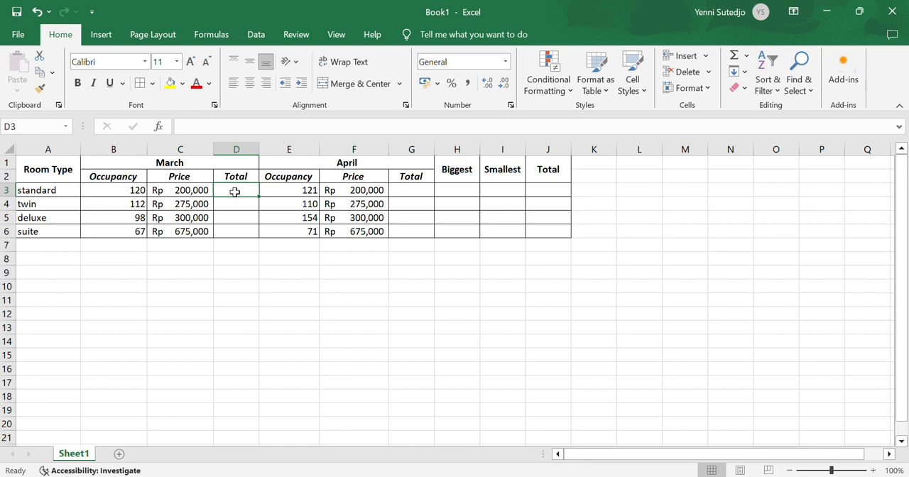
text(=)
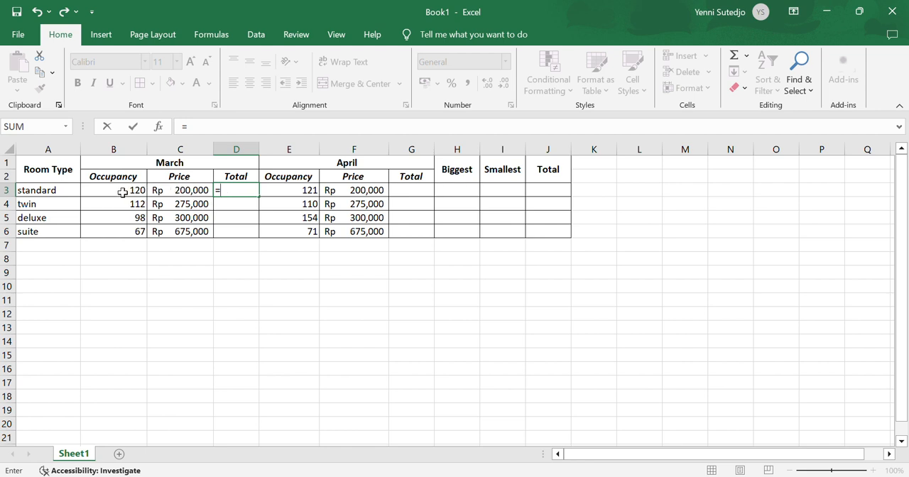
click(193, 191)
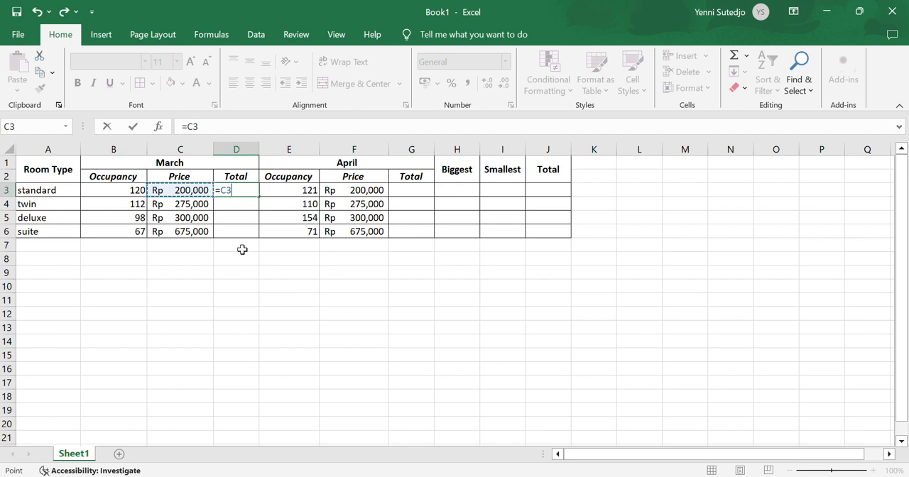
text(*)
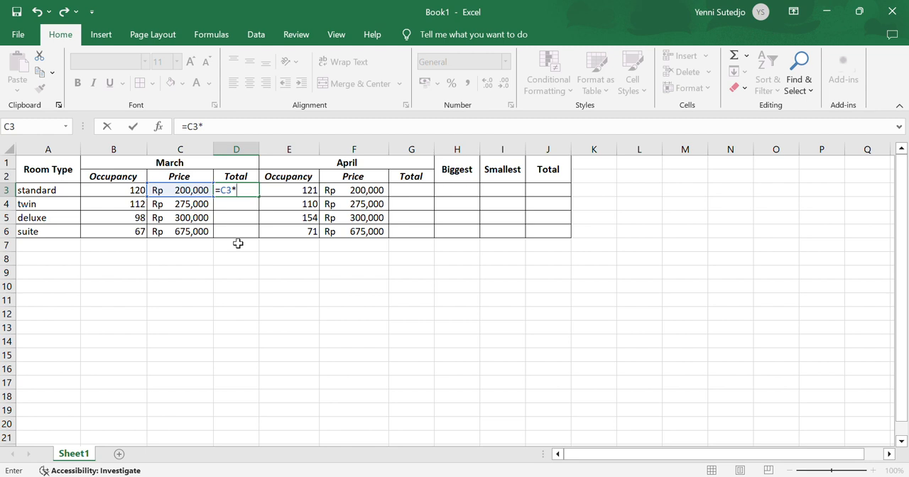
click(107, 191)
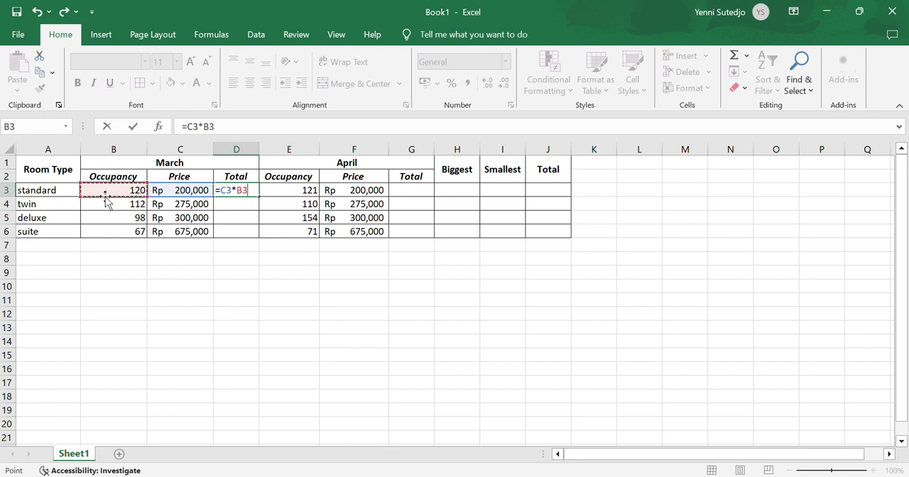
key(Return)
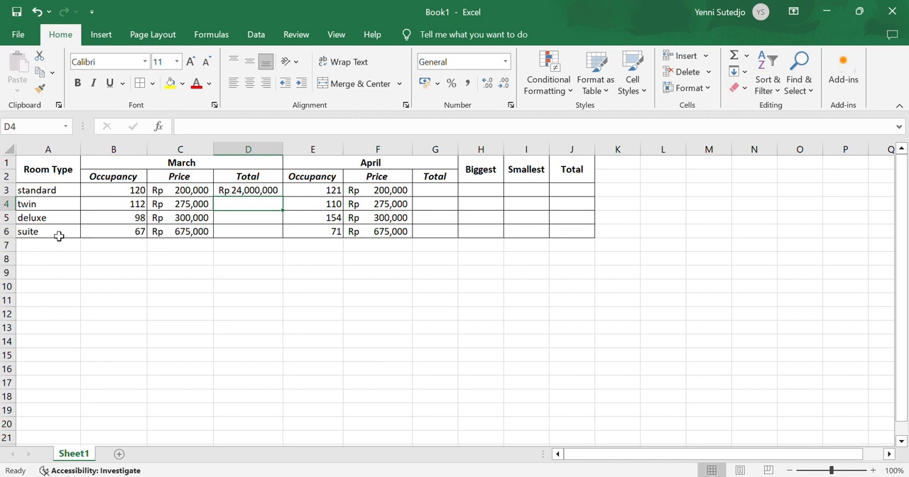
click(240, 191)
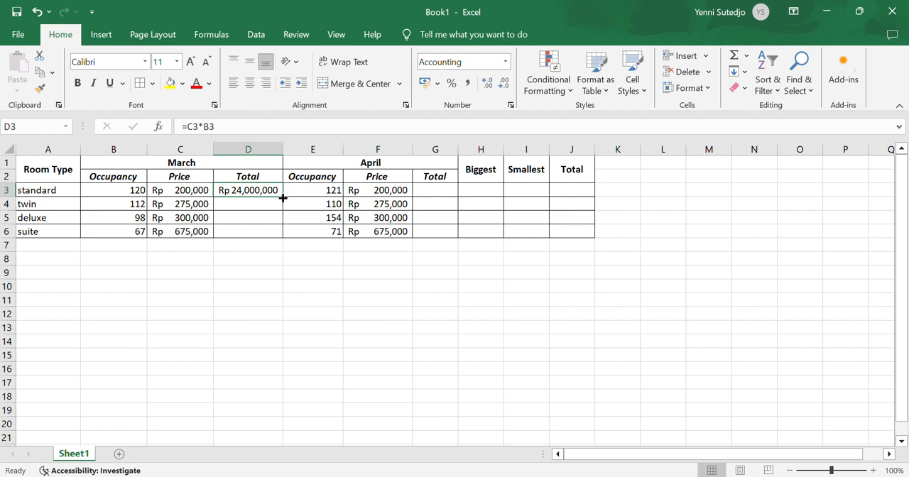
double_click(282, 198)
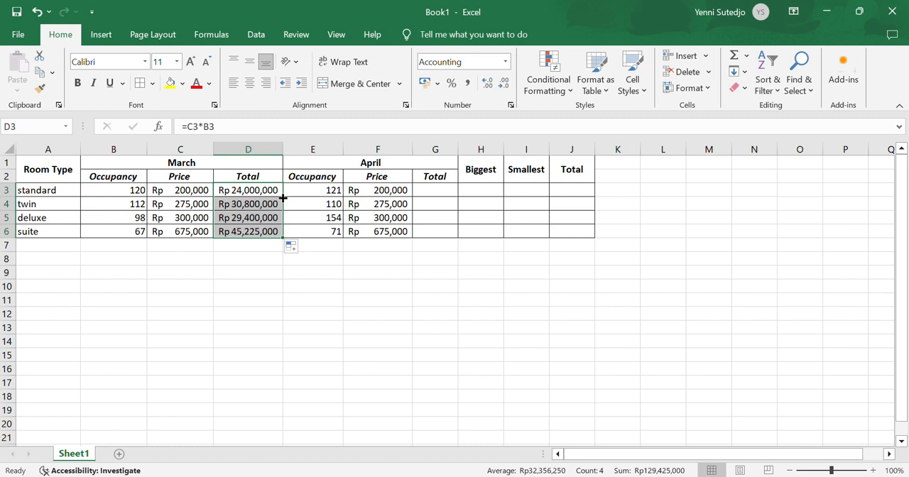
click(460, 269)
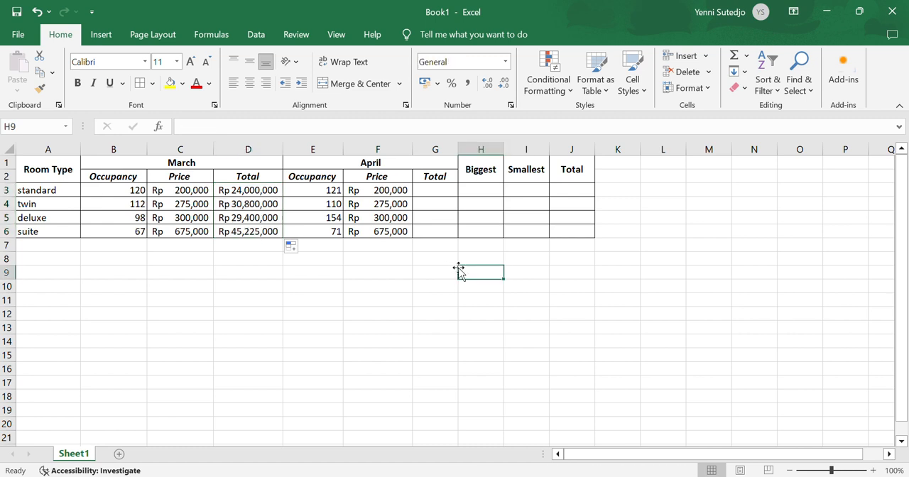
Calculate the April totals by entering =F3*E3 in cell G3 and filling the formula down through G6
click(426, 192)
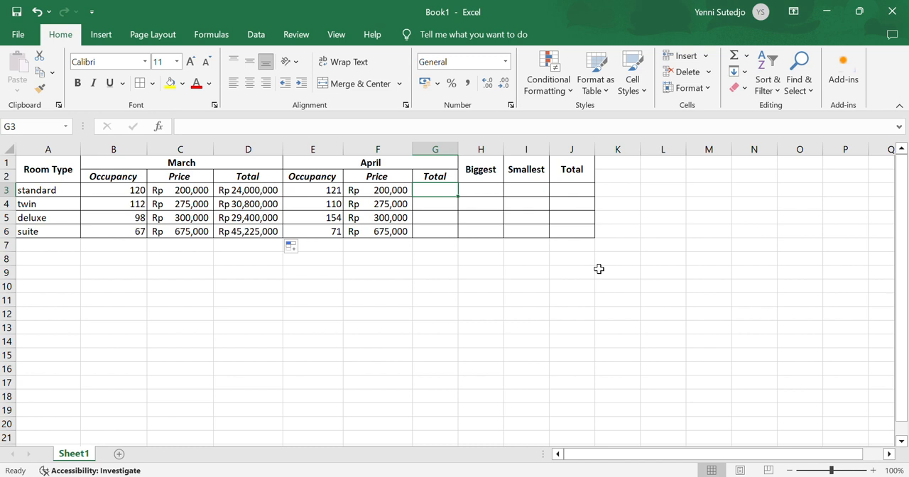
text(=)
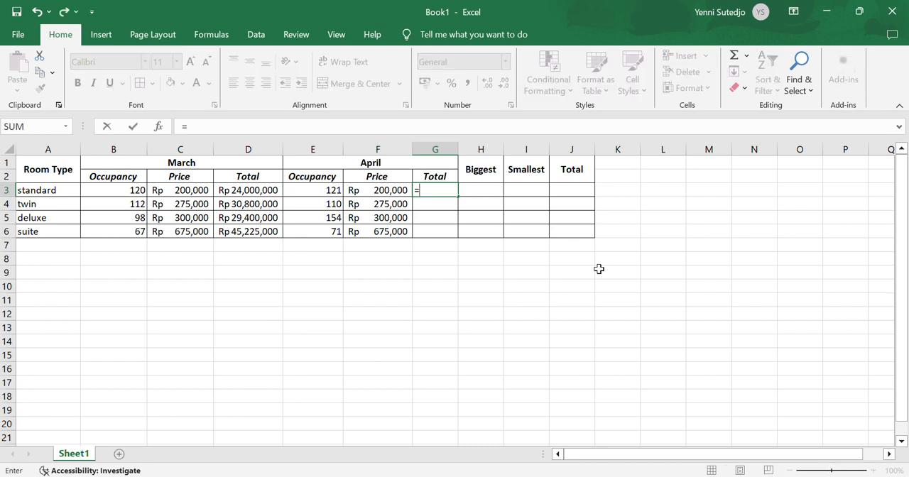
click(380, 188)
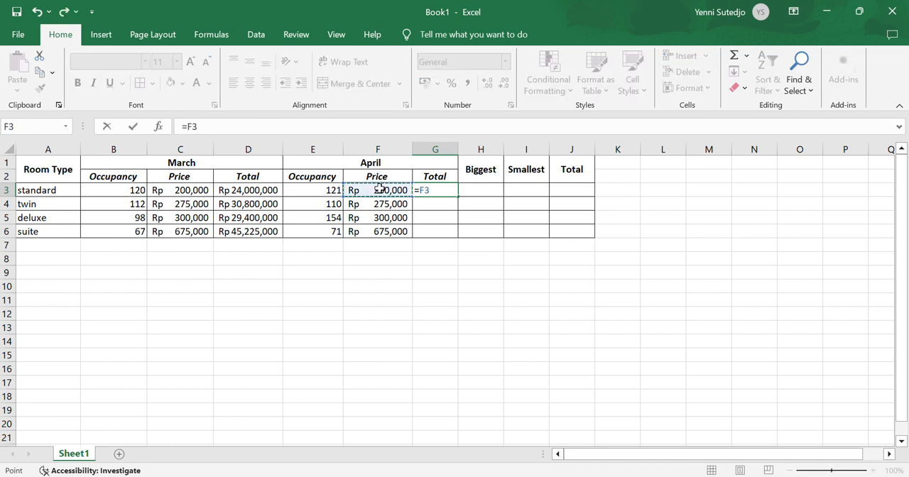
text(*)
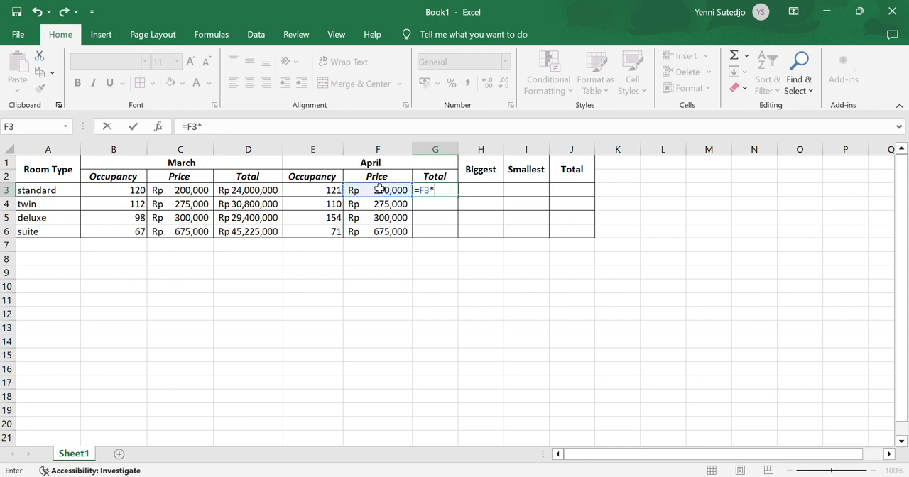
click(298, 190)
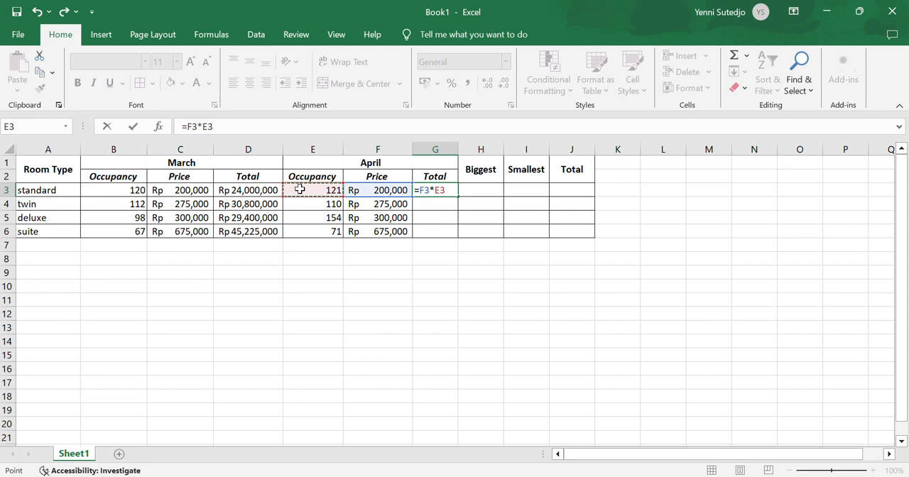
key(Return)
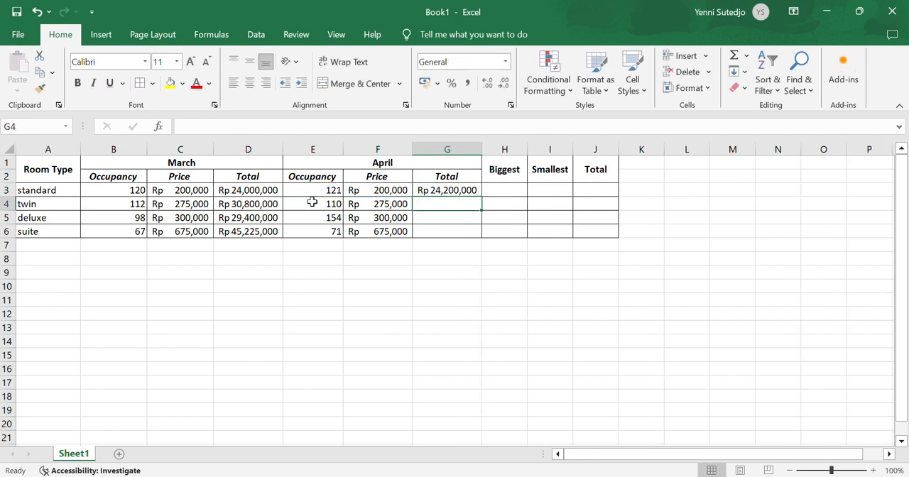
click(464, 190)
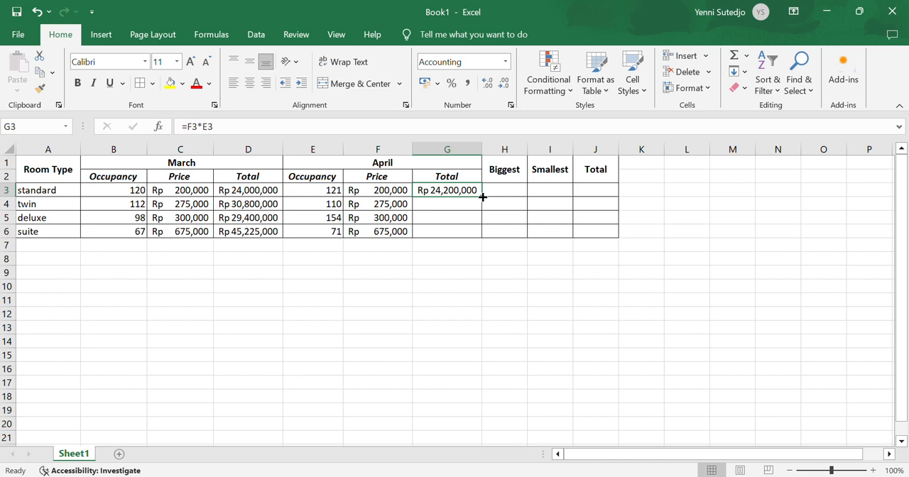
drag(482, 198, 487, 242)
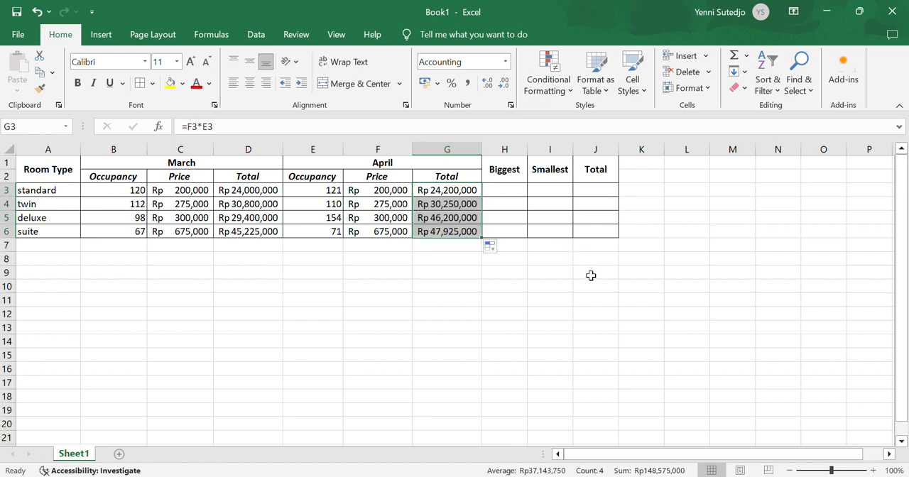
Calculate the Biggest column by entering =MAX(G3,D3) in cell H3 and filling the formula down through H6
click(502, 194)
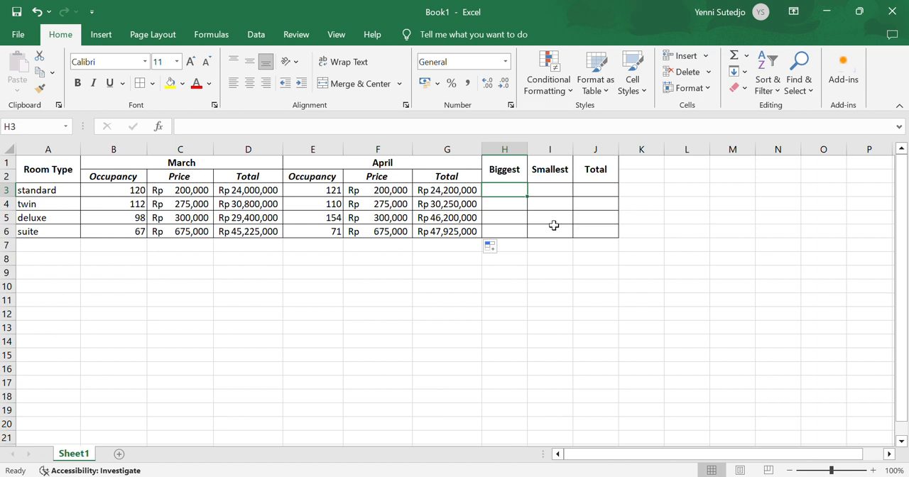
text(=)
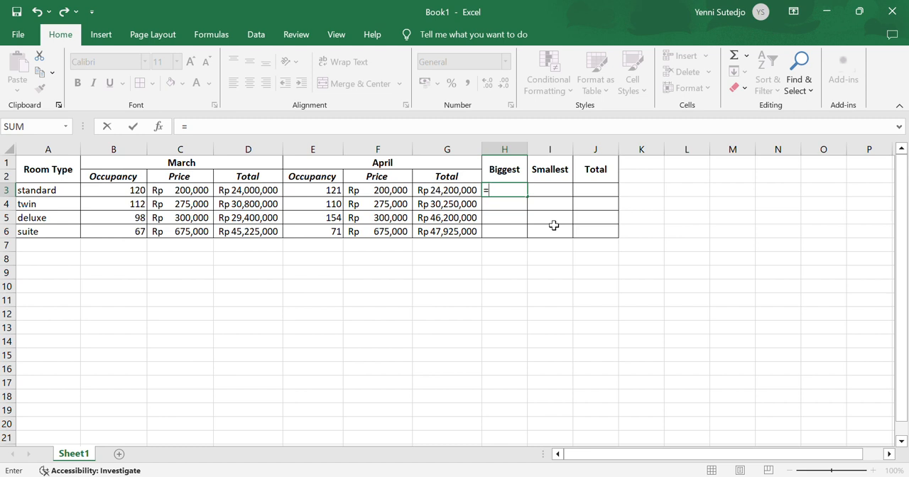
text(MAX)
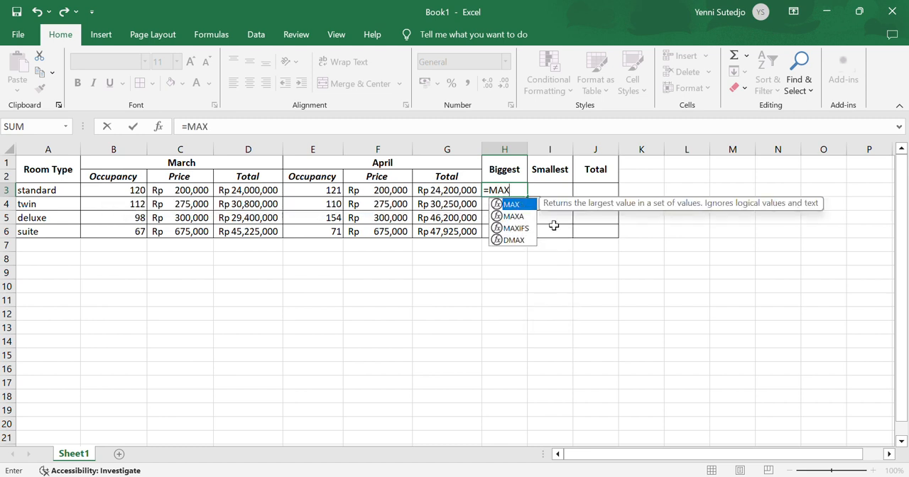
text(()
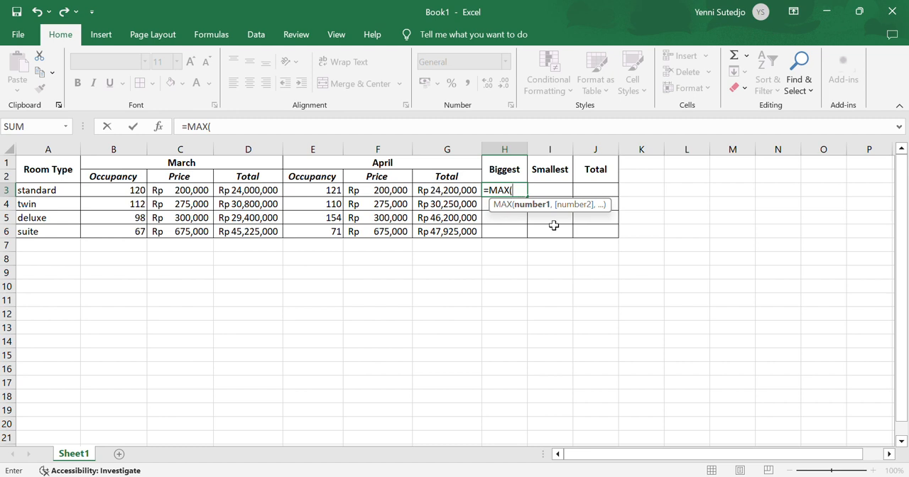
click(468, 189)
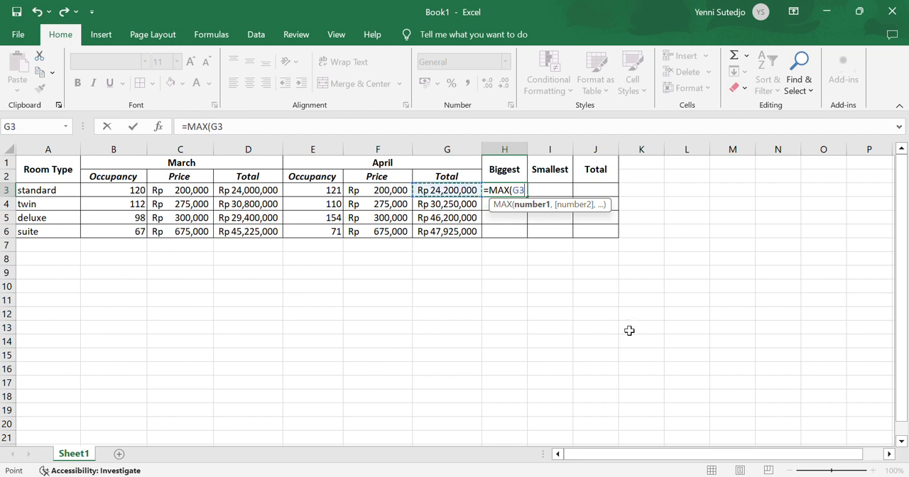
text(,)
click(235, 190)
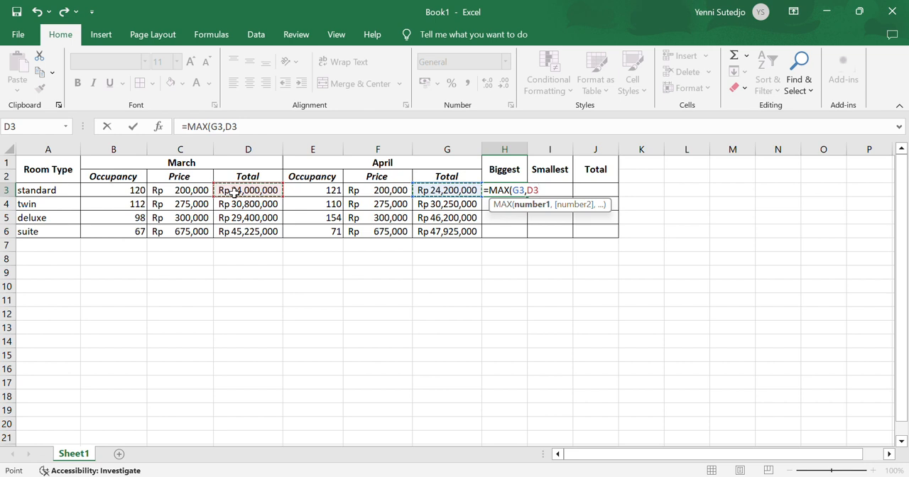
text())
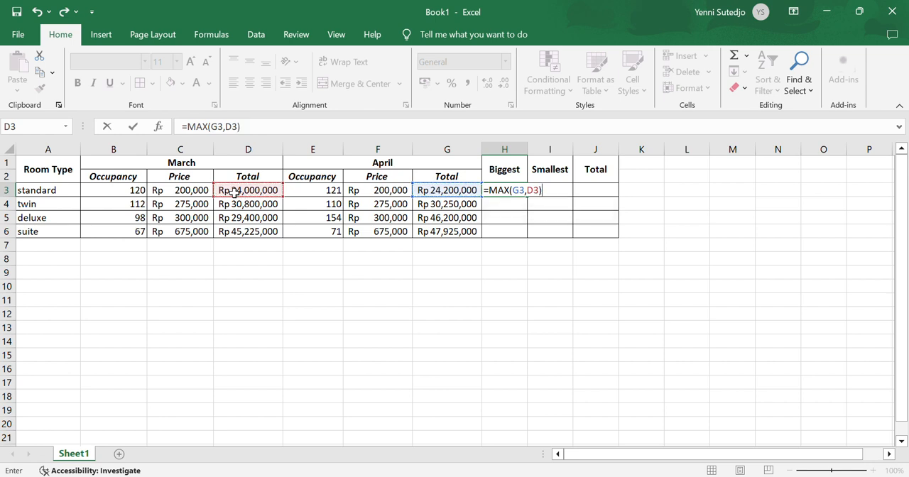
key(Return)
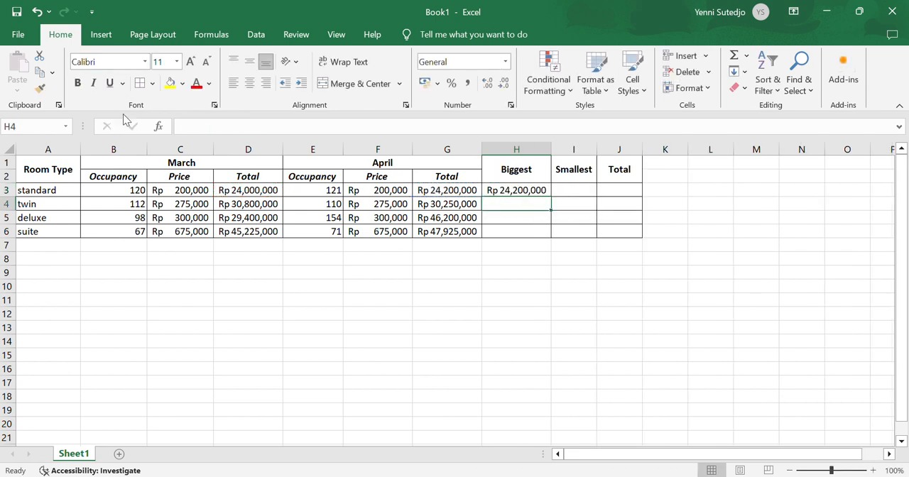
click(534, 191)
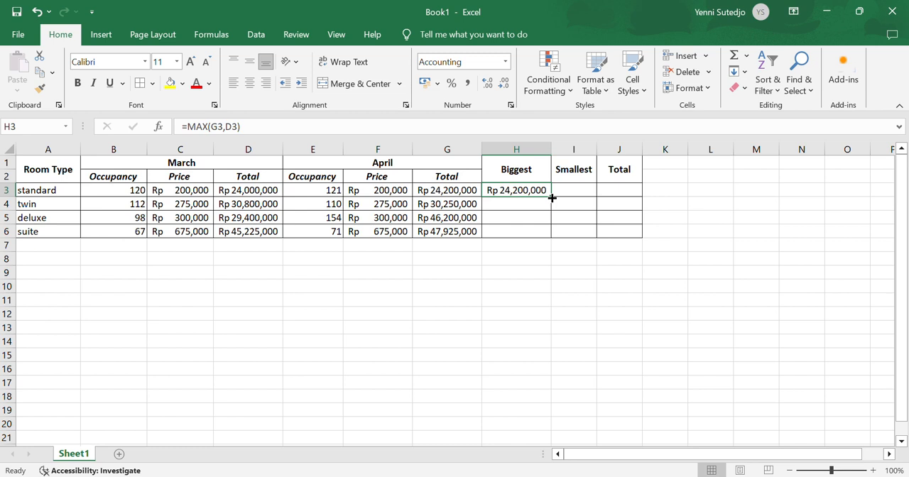
drag(552, 198, 551, 232)
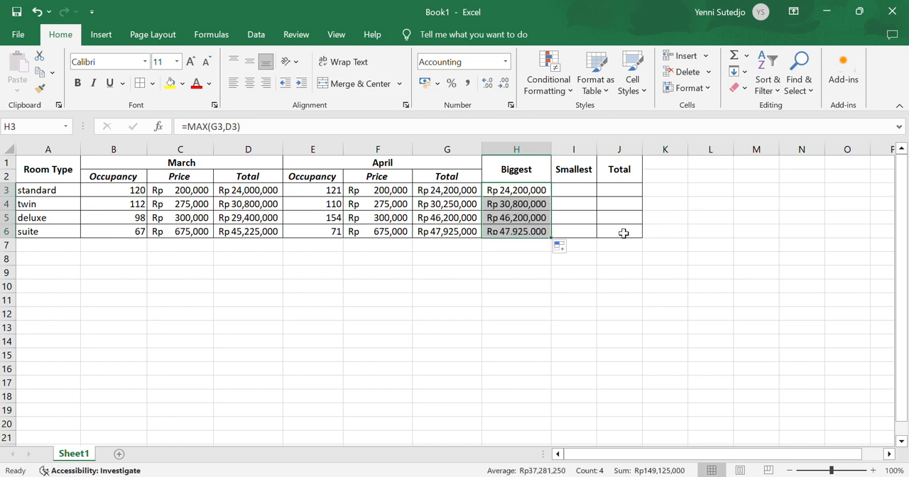
Calculate the Smallest column by entering =MIN(G3,D3) in cell I3 and filling the formula down through I6
drag(580, 190, 579, 198)
click(584, 190)
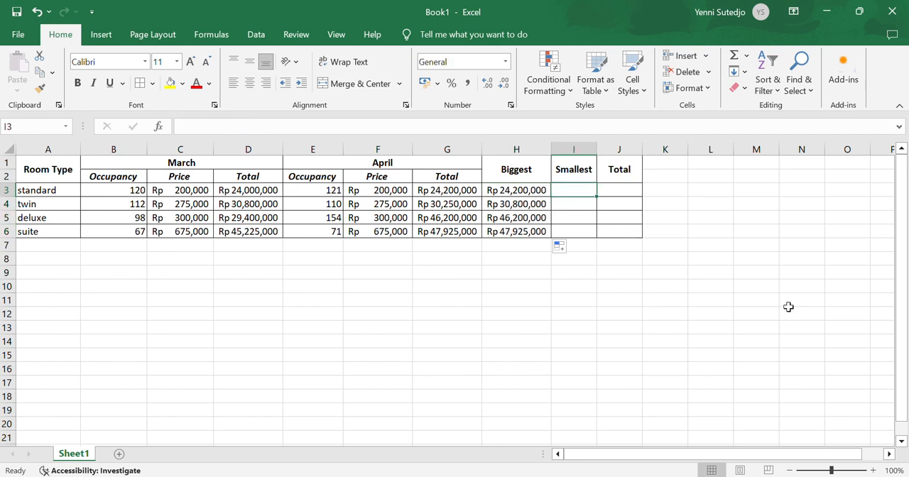
text(=)
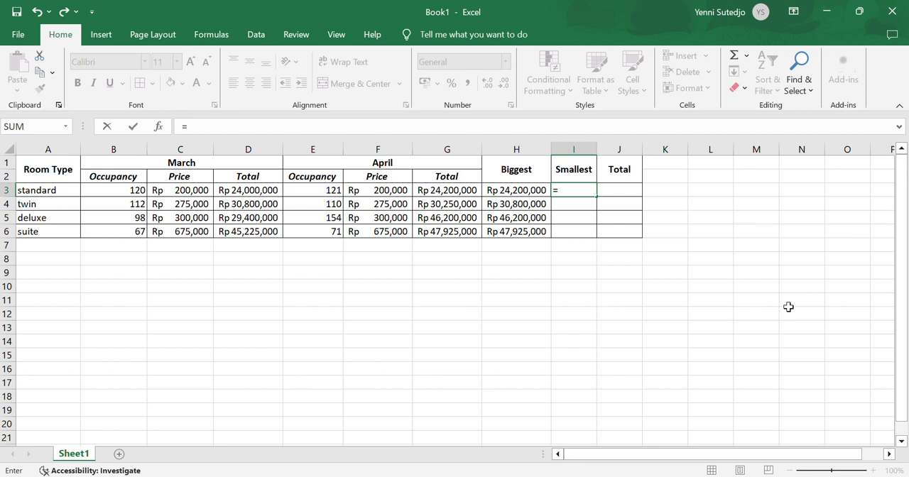
text(MIN()
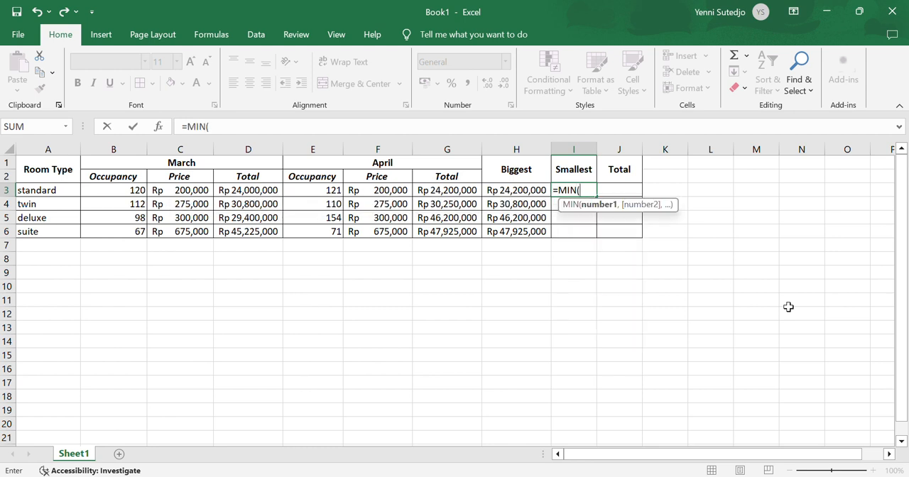
click(445, 189)
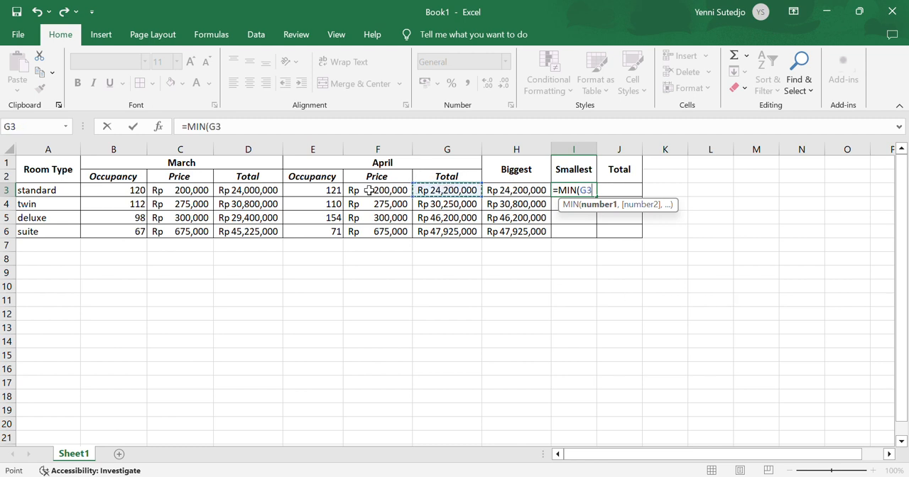
text(,)
click(260, 190)
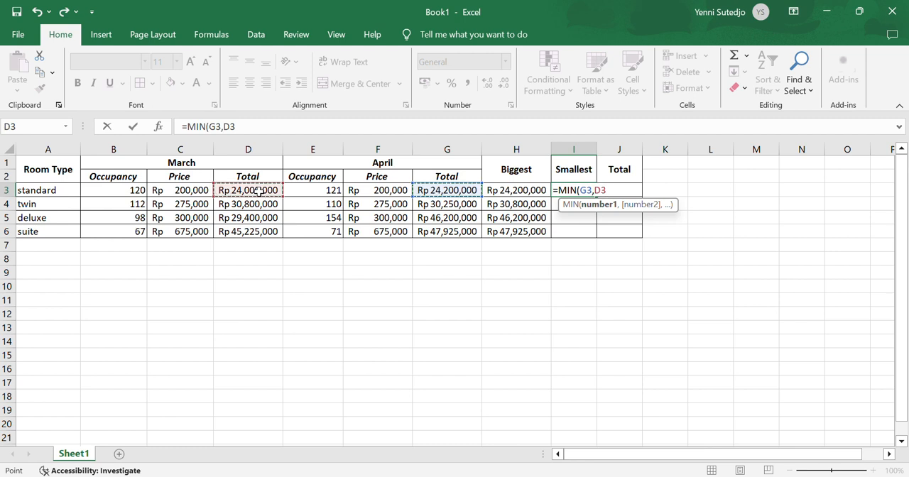
text())
key(Return)
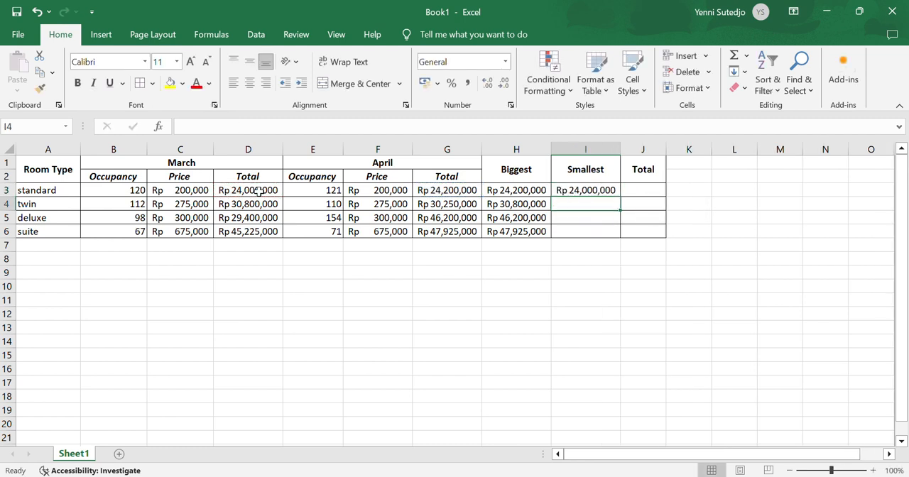
click(607, 191)
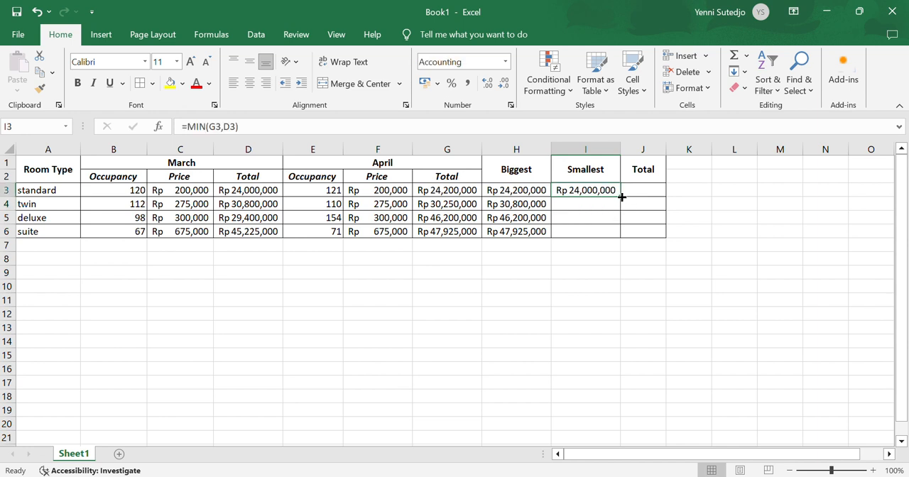
drag(623, 199, 628, 239)
click(723, 268)
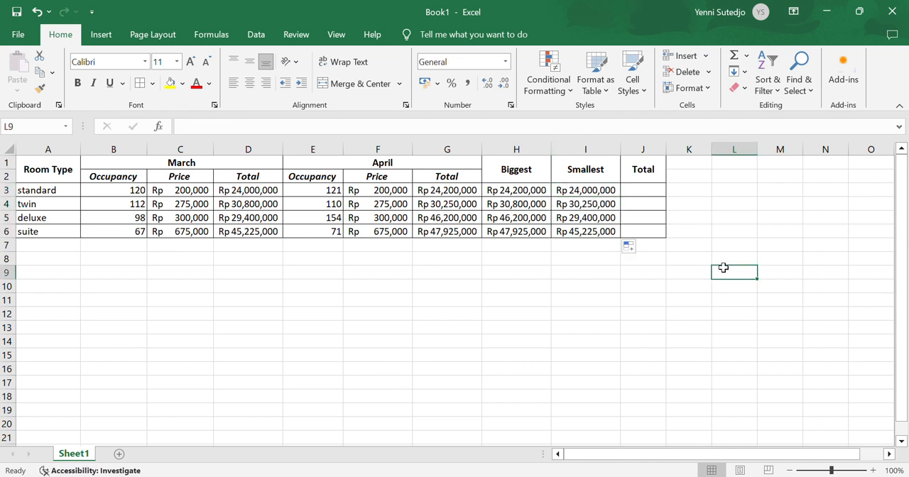
Calculate the combined totals by entering =SUM(G3,D3) in cell J3 and filling the formula down through J6
click(641, 190)
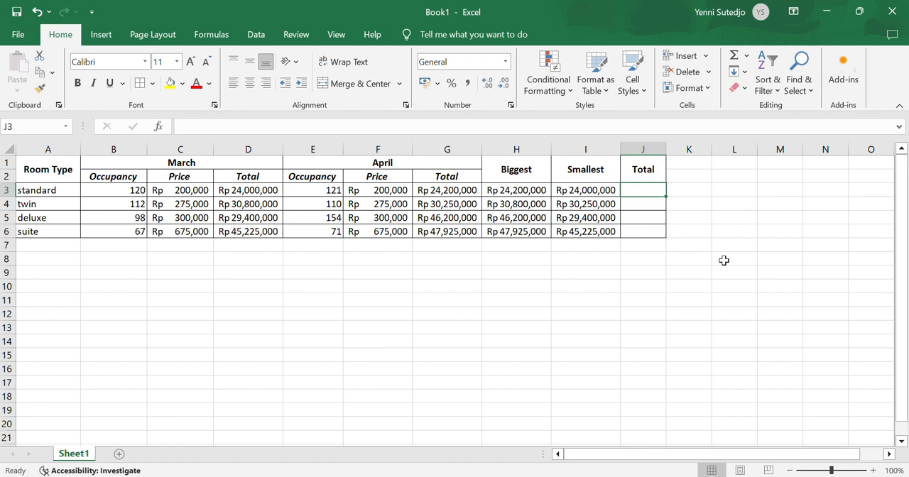
text(=)
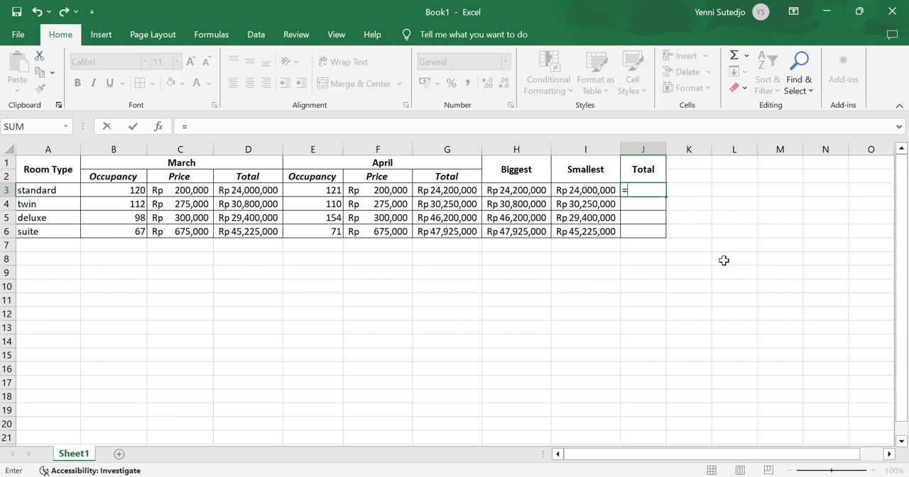
text(S)
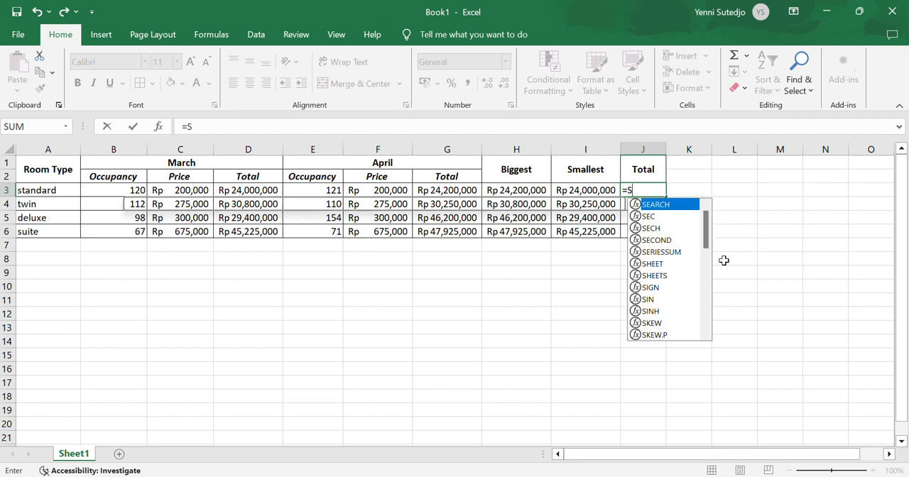
text(UM()
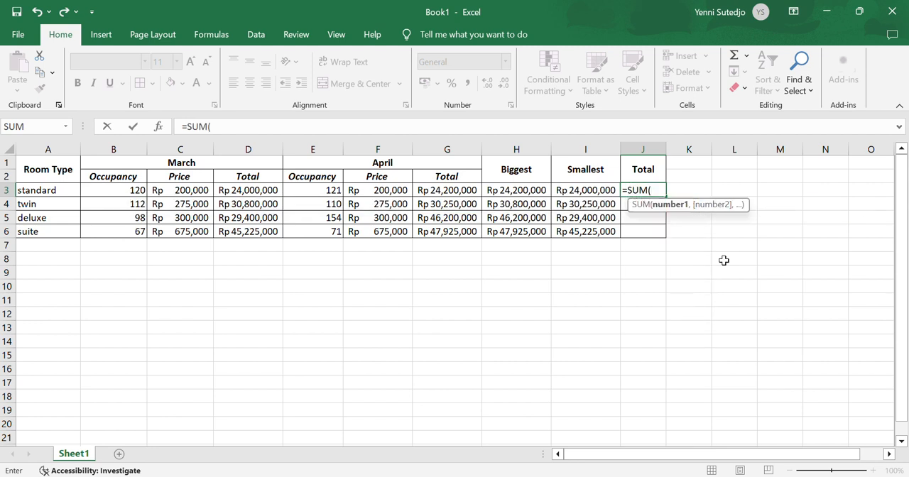
click(464, 189)
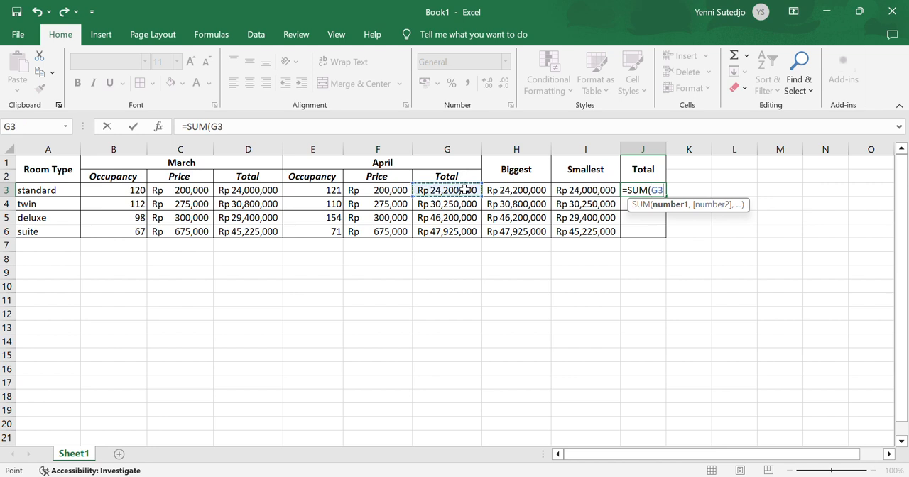
text(,)
click(259, 191)
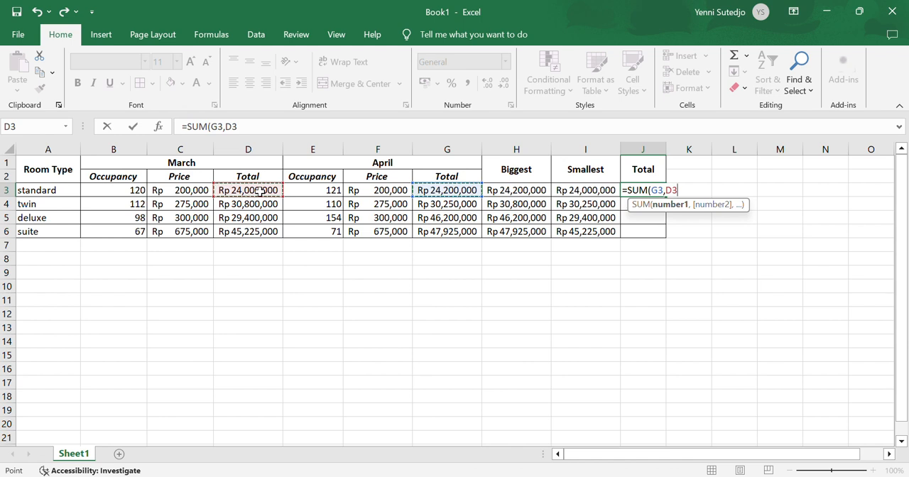
text())
key(Return)
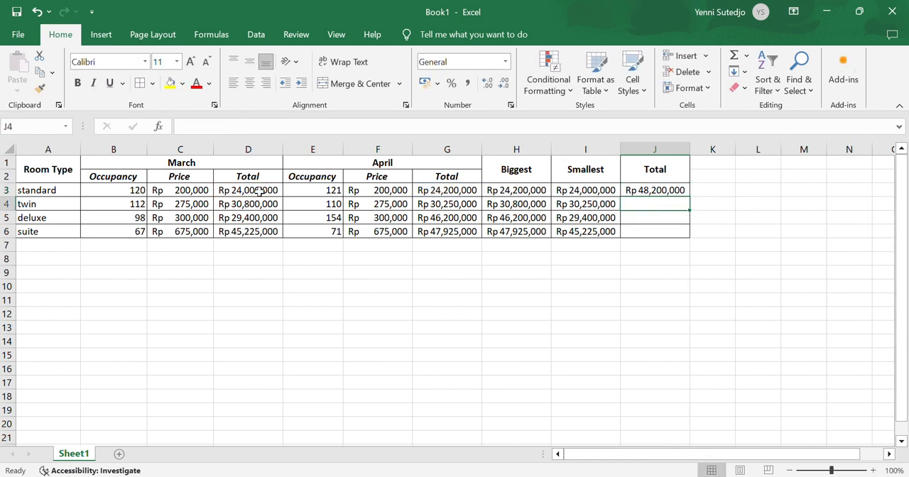
click(657, 188)
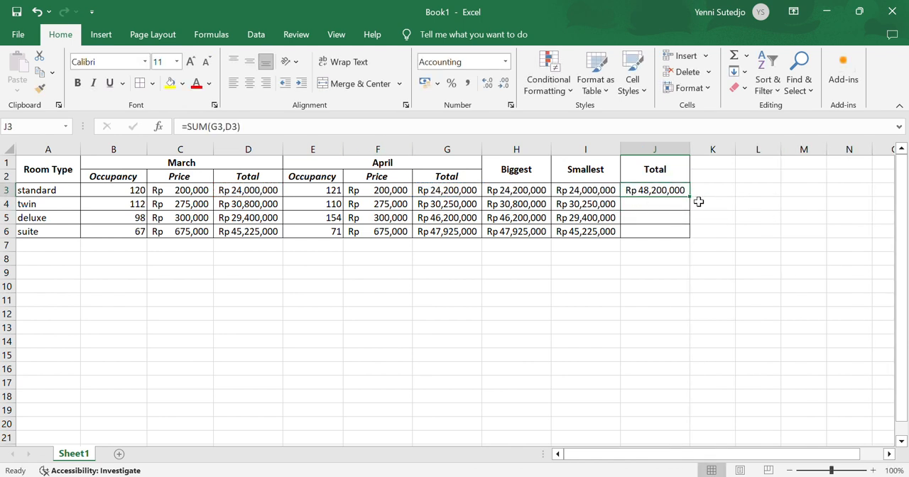
drag(691, 197, 690, 238)
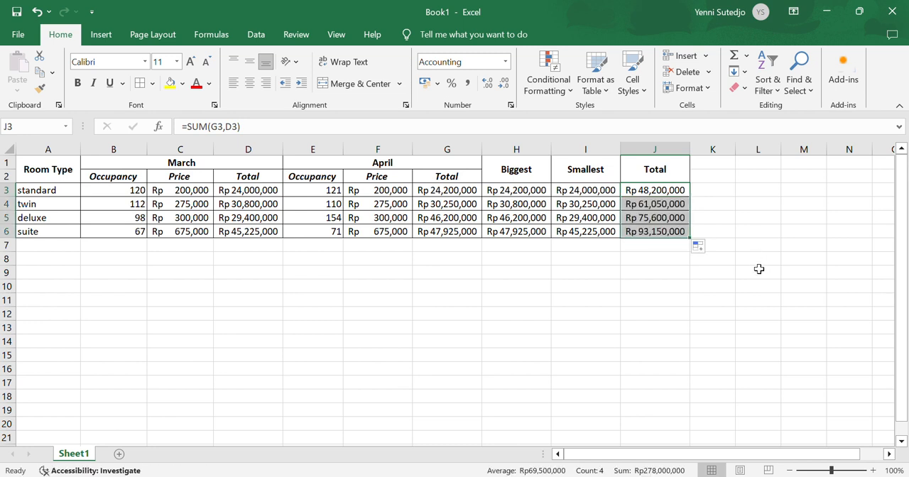
click(776, 314)
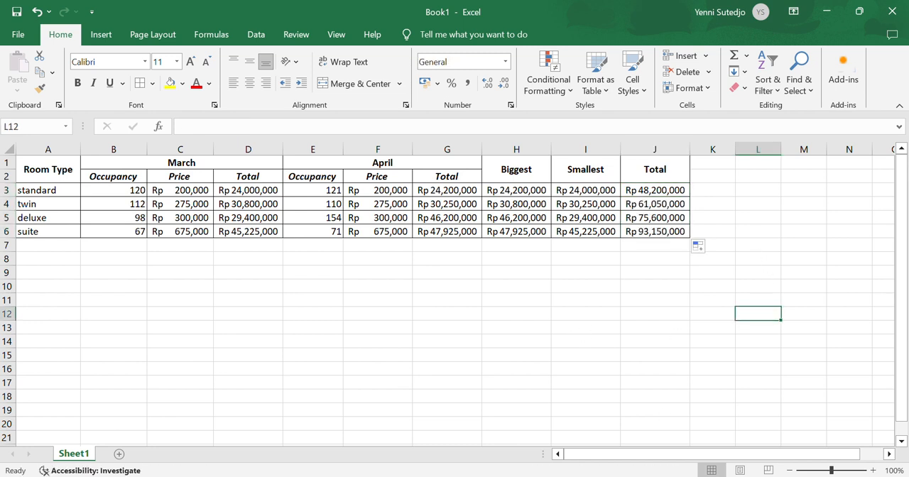
Check the Google Classroom assignment's formatting instructions and start a new conditional formatting rule in Excel for occupancy cells B3:B6 and E3:E6
click(523, 476)
drag(111, 196, 109, 228)
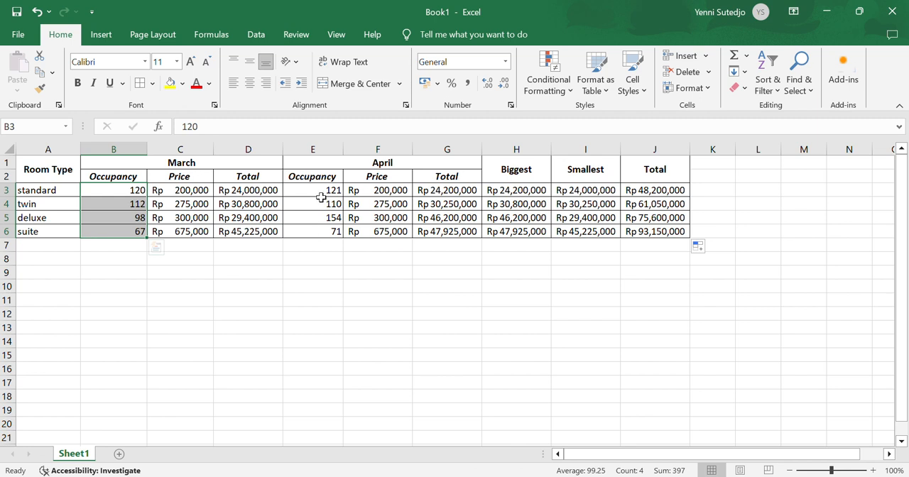
drag(318, 189, 318, 231)
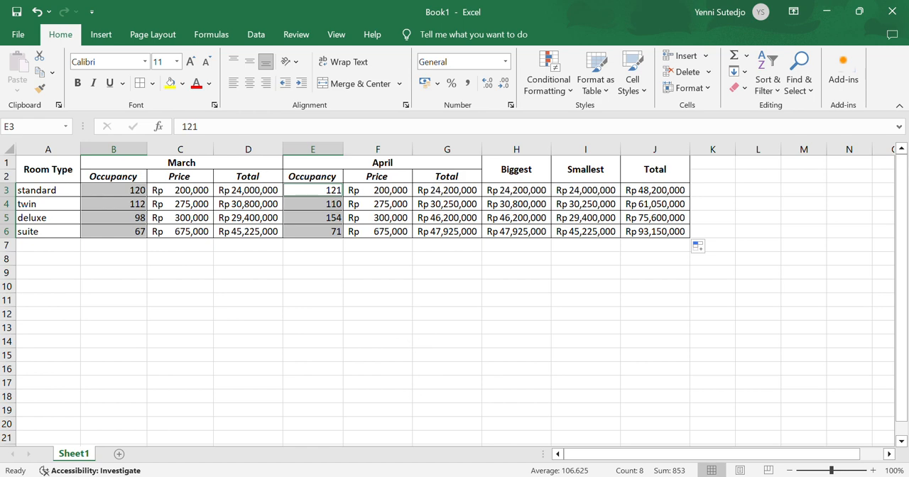
key(alt+Tab)
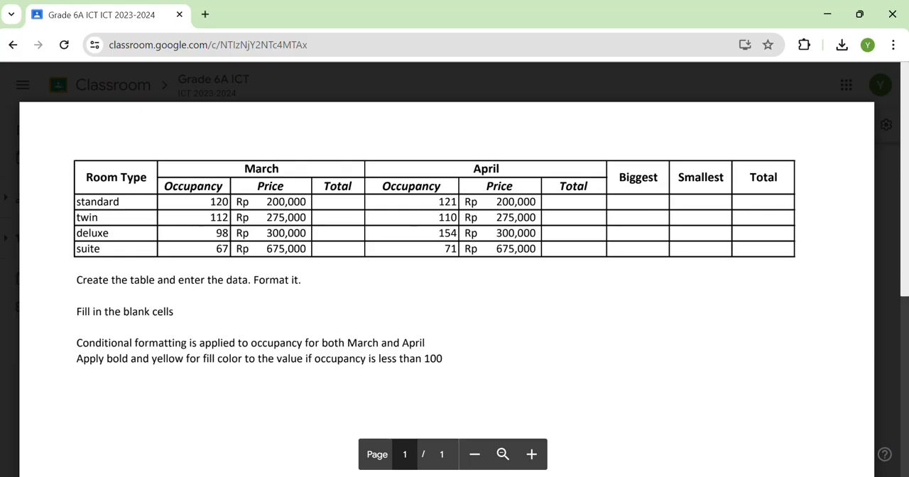
key(alt+Tab)
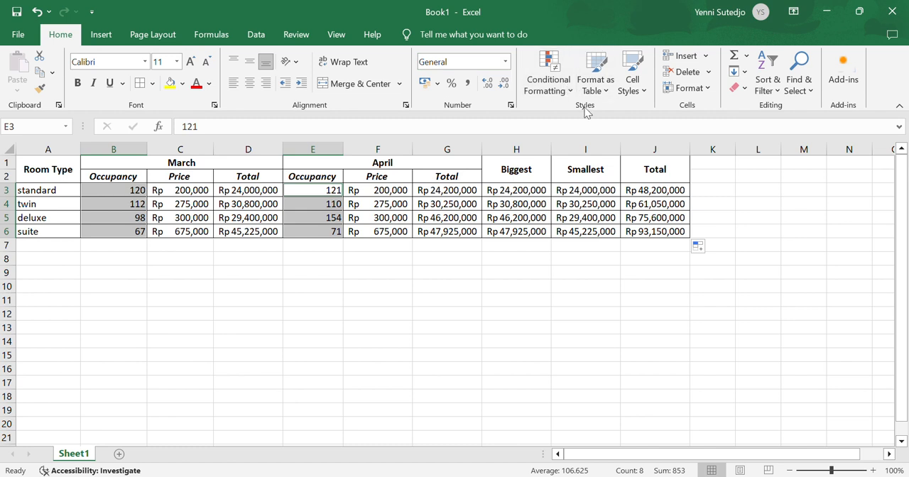
click(565, 90)
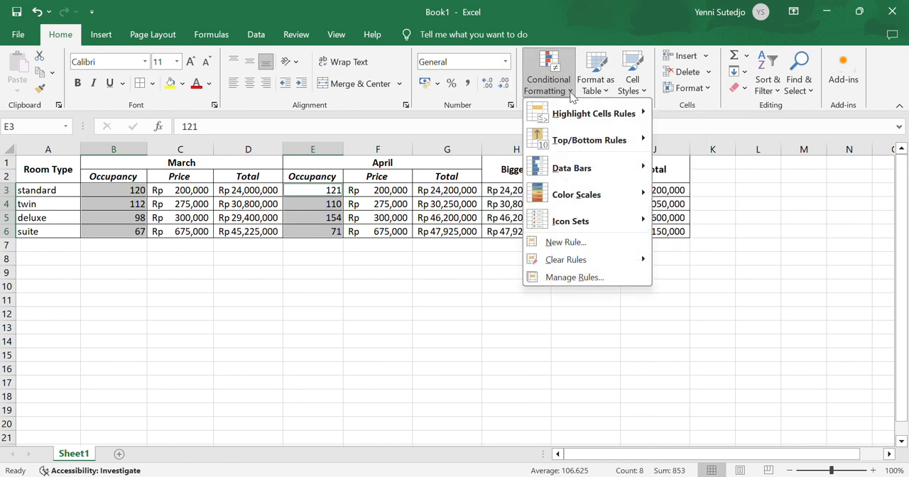
click(603, 240)
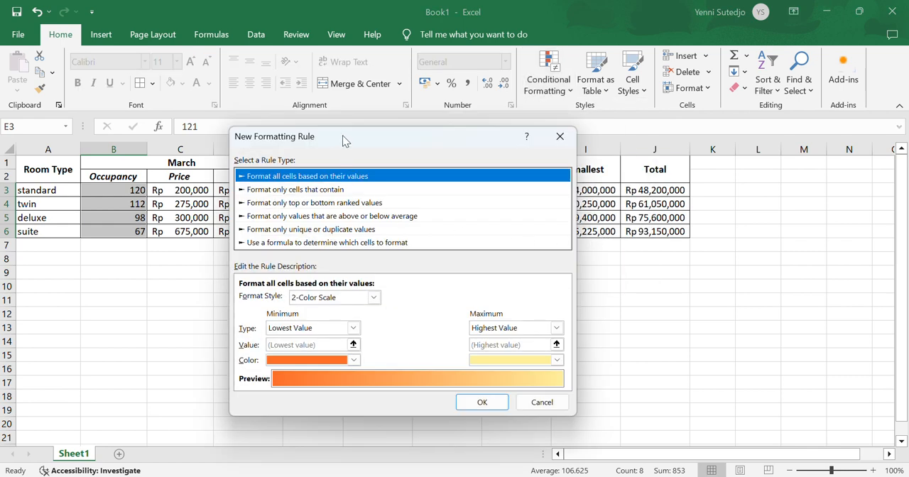
Define the rule to format only cells that contain a cell value less than 100
drag(342, 140, 460, 165)
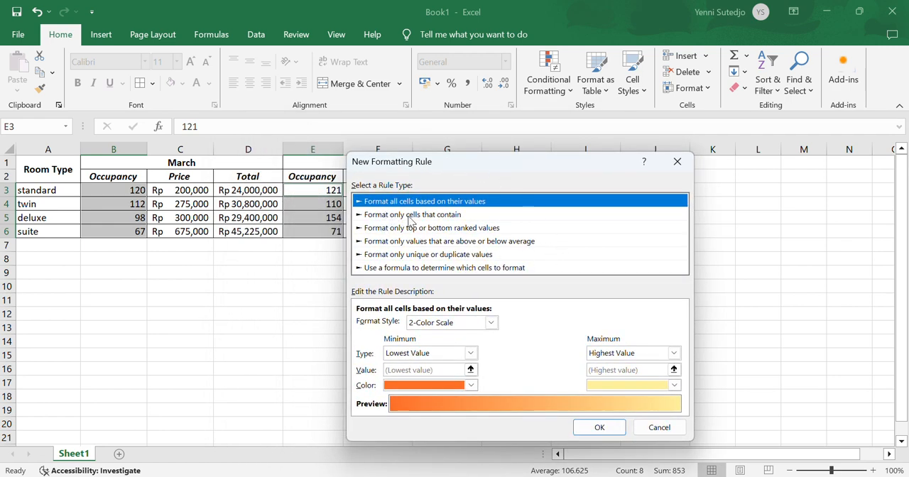
click(380, 216)
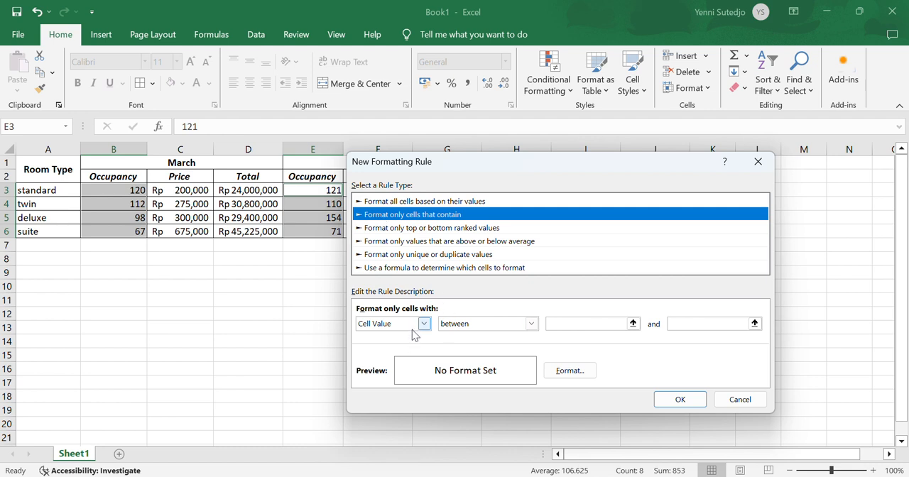
click(502, 325)
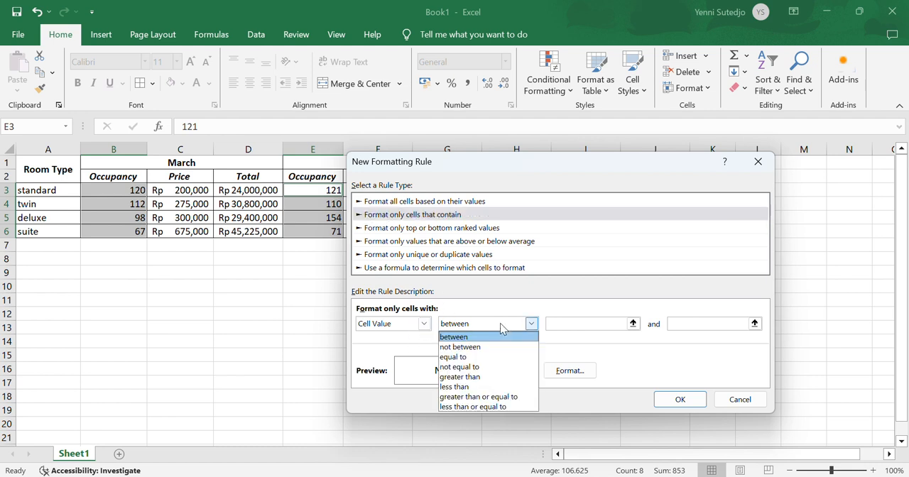
click(514, 387)
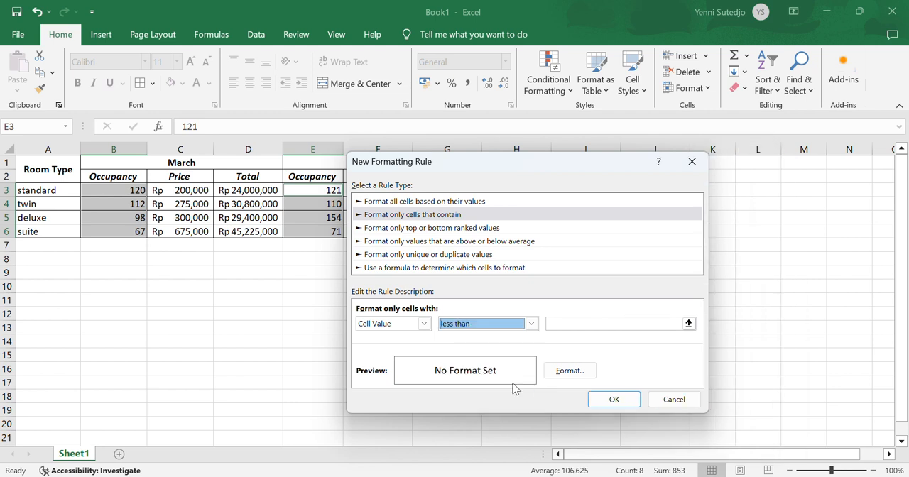
click(598, 326)
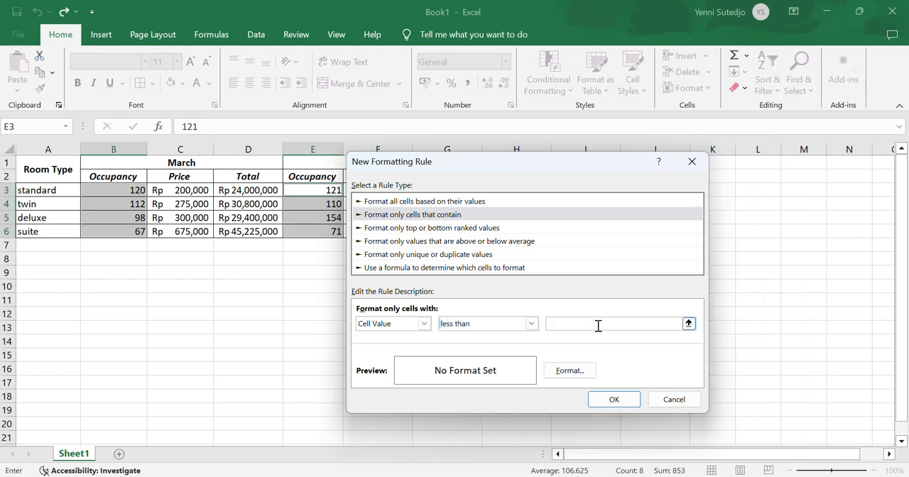
text(100)
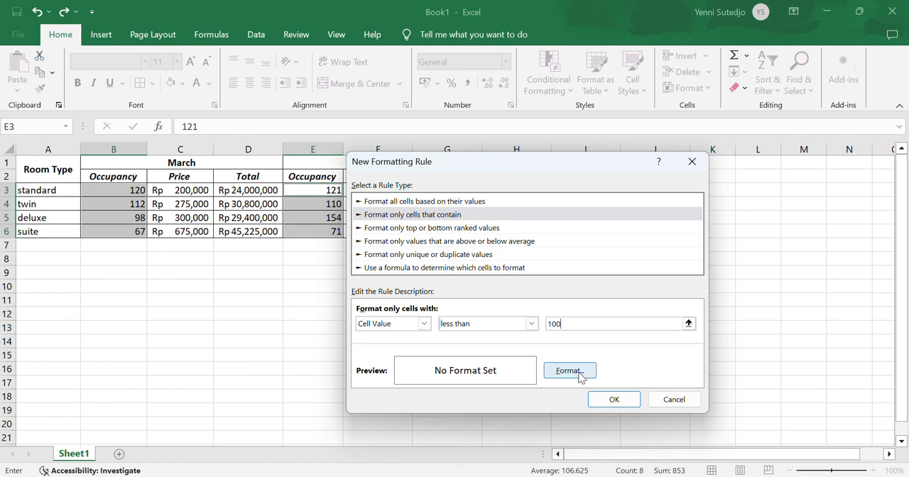
Set the rule's format to bold font with yellow fill and apply it to the selected occupancy cells
click(570, 371)
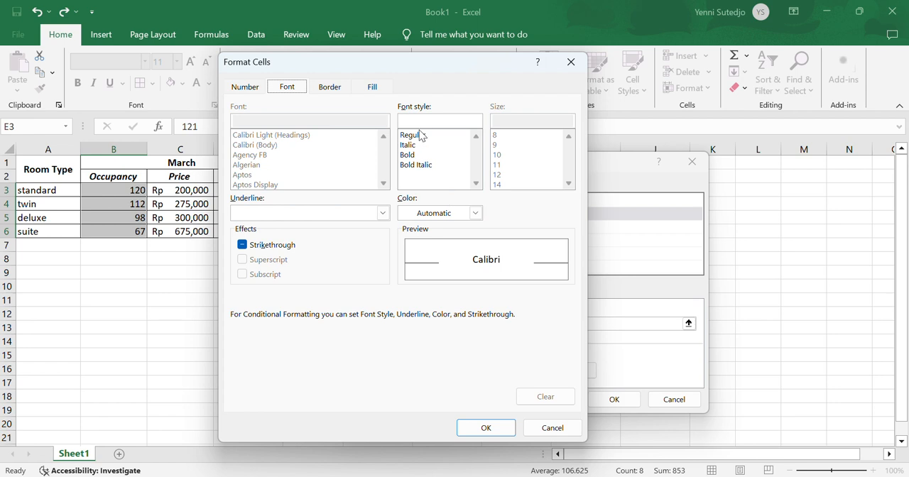
click(421, 155)
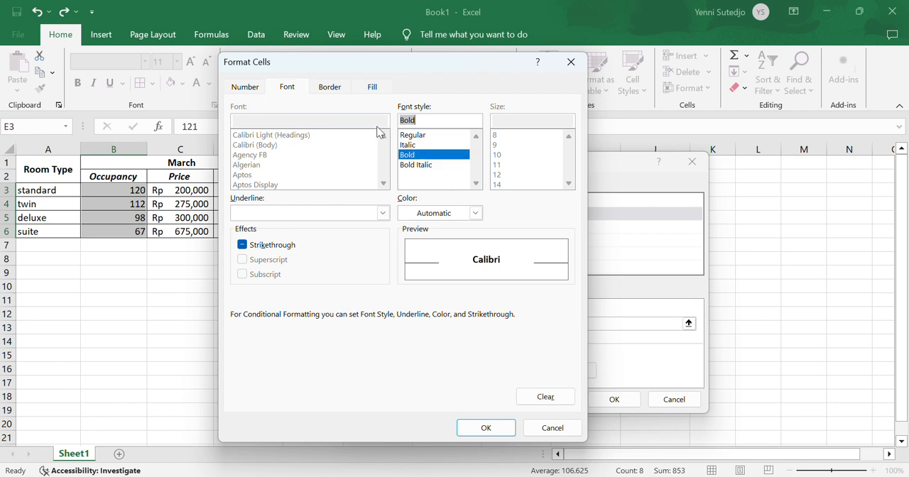
click(374, 90)
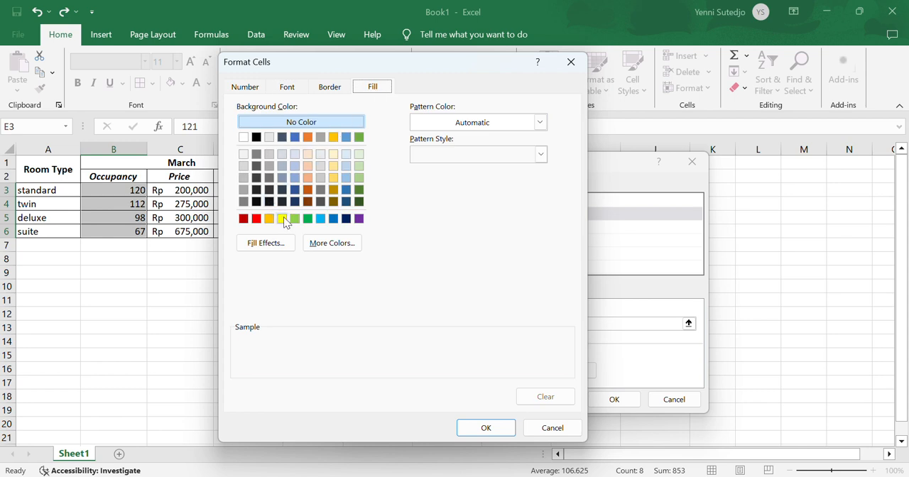
click(283, 217)
click(489, 427)
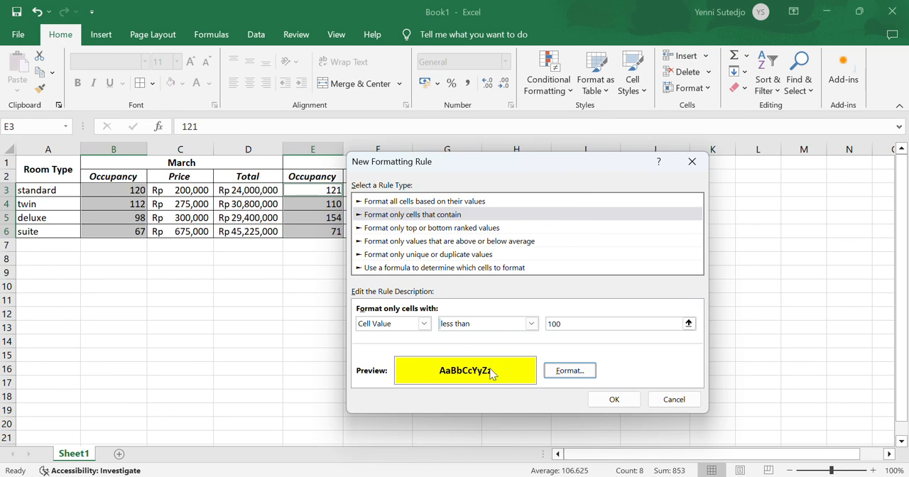
click(618, 402)
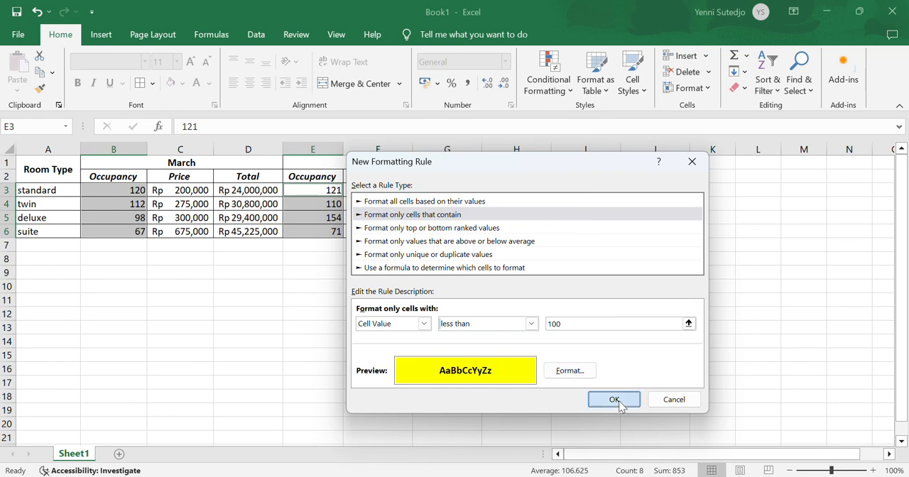
click(487, 313)
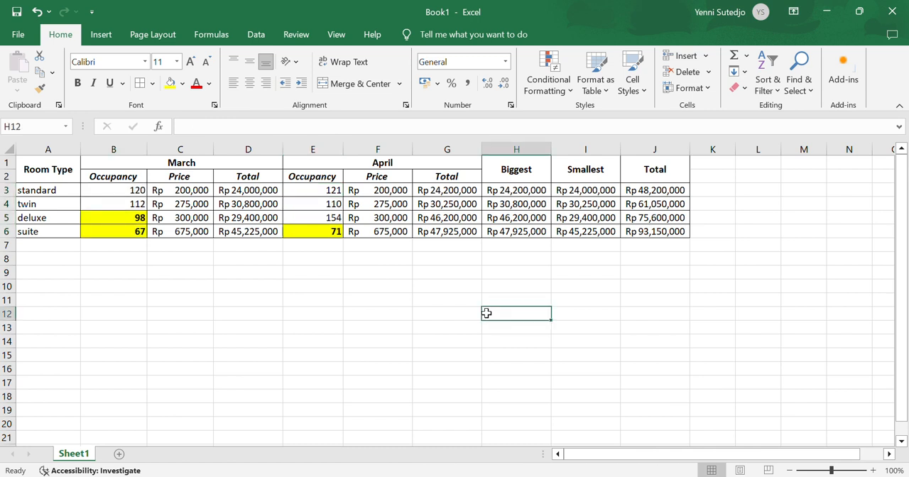